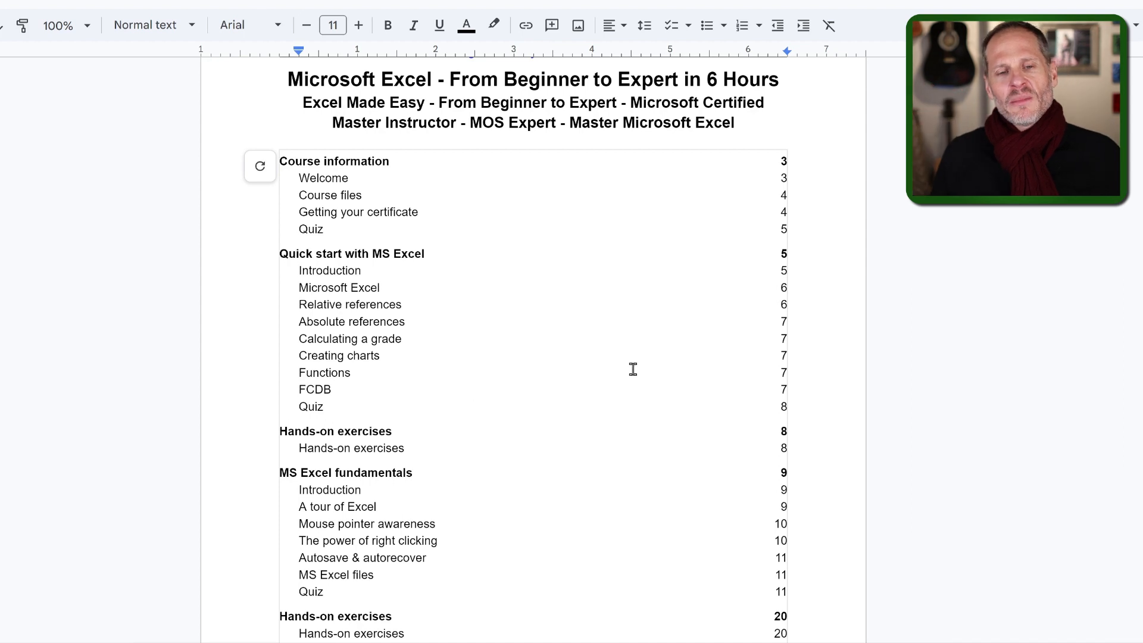
# Compare the document's table of contents with the module and video name columns in the course spreadsheet.
pyautogui.click(497, 14)
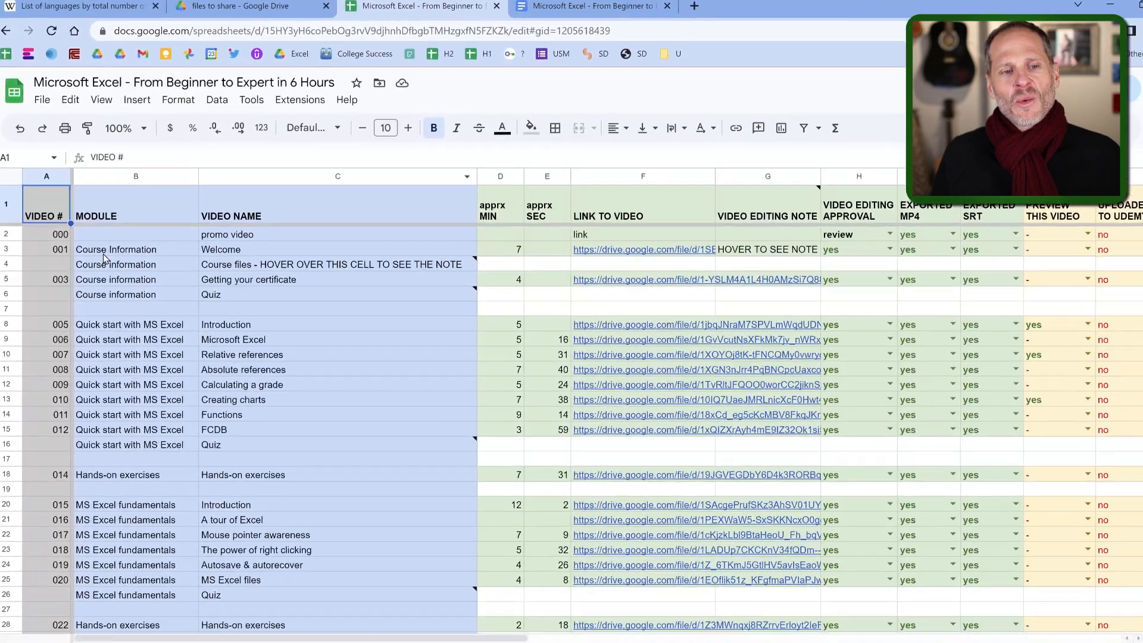
pyautogui.click(116, 292)
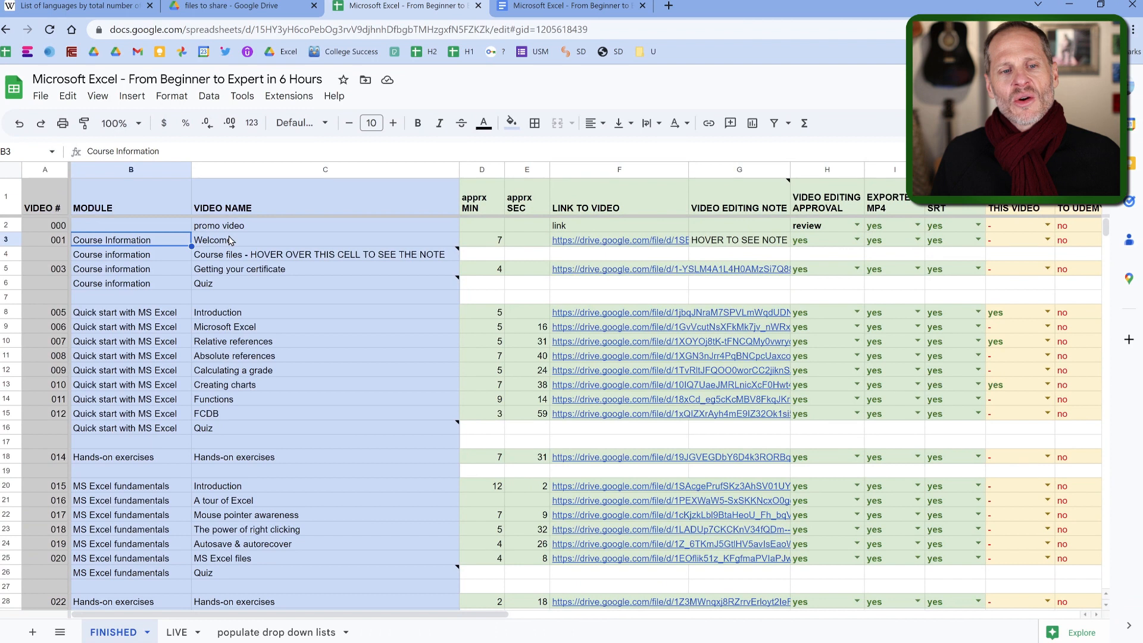
pyautogui.click(230, 241)
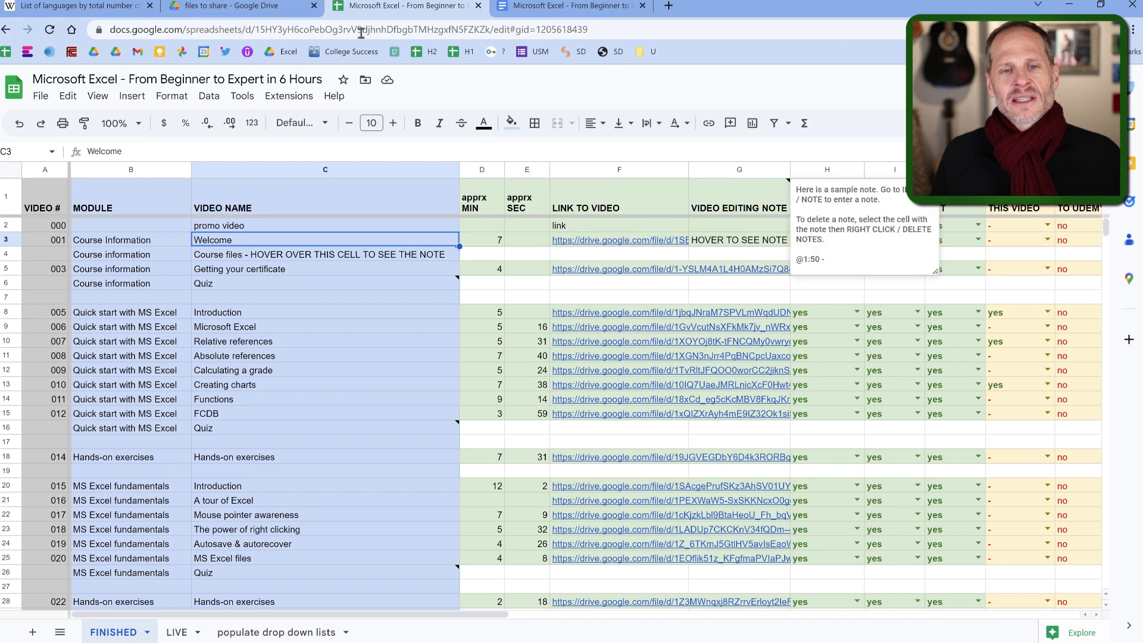
pyautogui.click(545, 8)
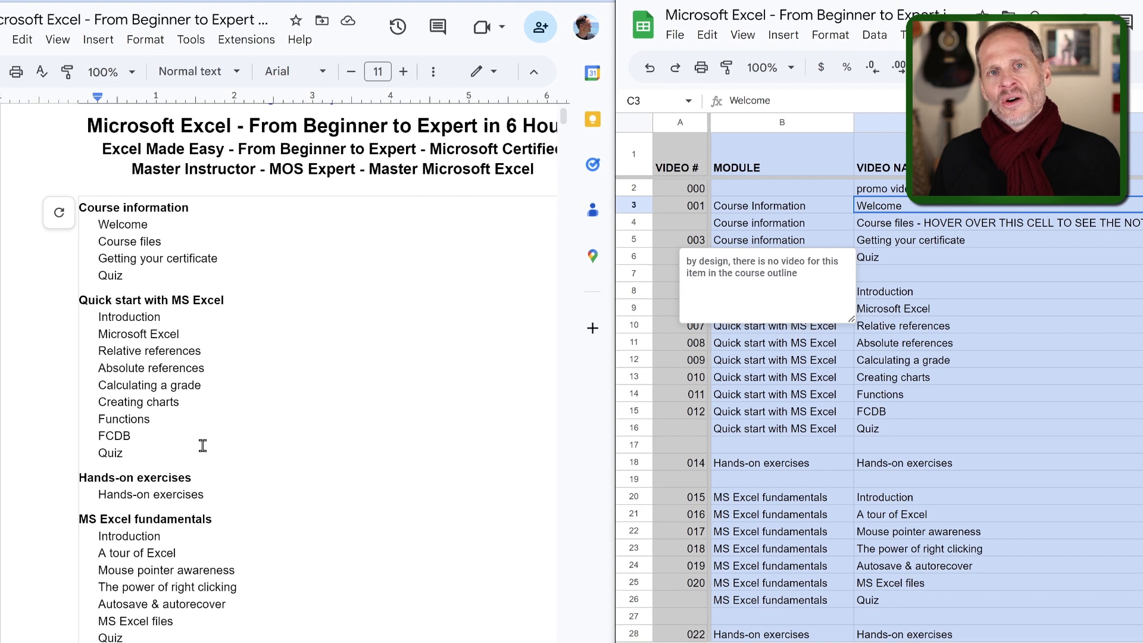
pyautogui.click(881, 394)
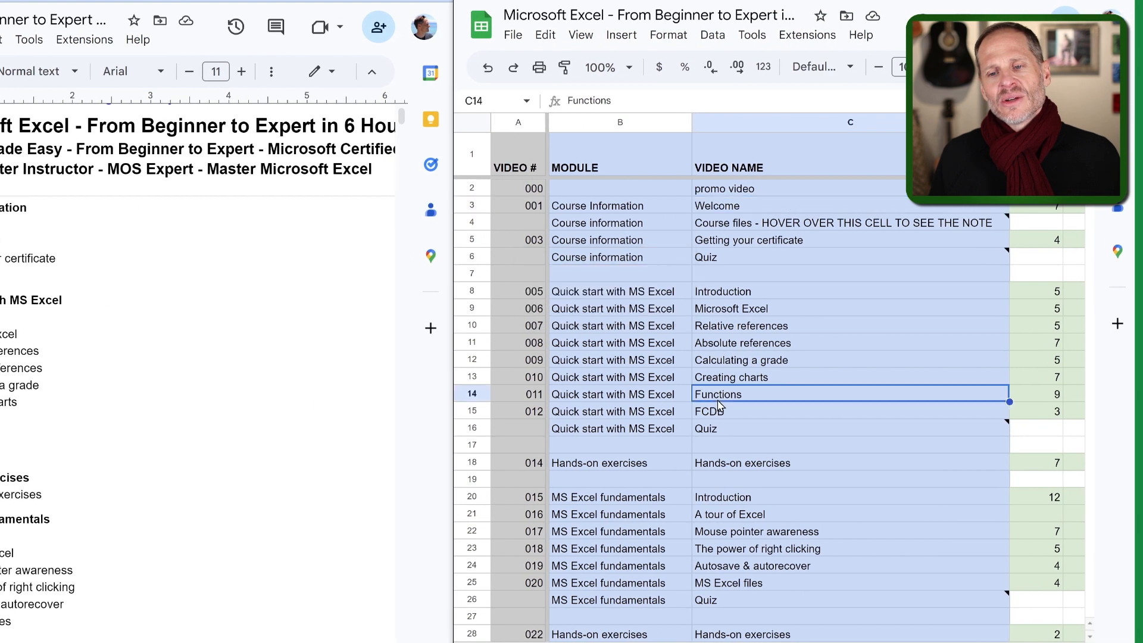
pyautogui.moveTo(28, 208); pyautogui.dragTo(0, 207)
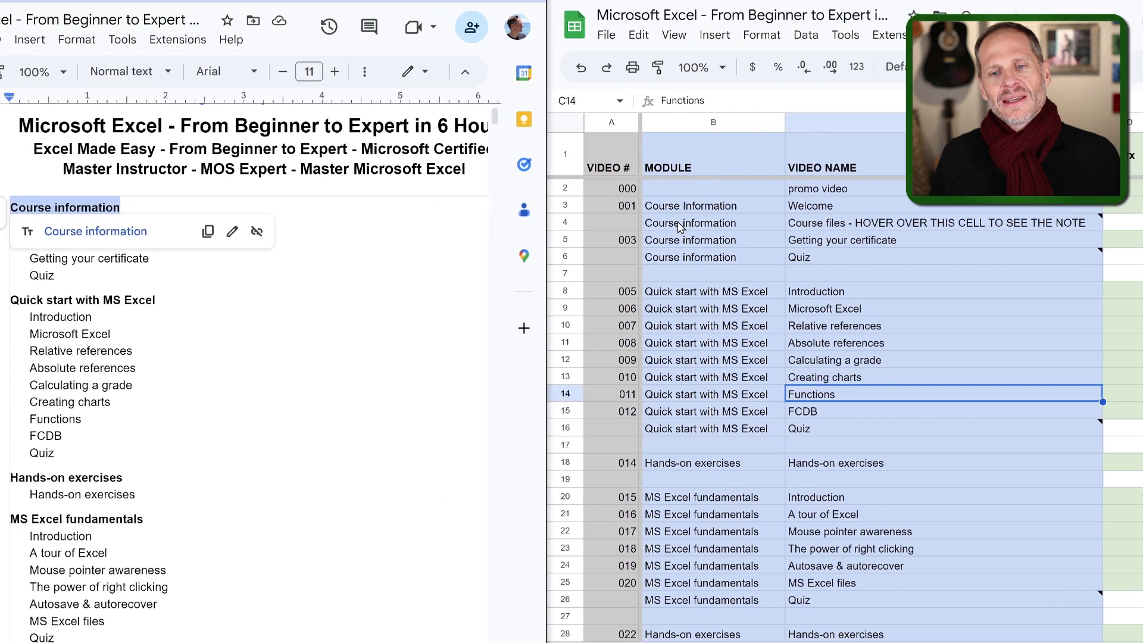
pyautogui.click(750, 224)
pyautogui.moveTo(111, 225); pyautogui.dragTo(81, 226)
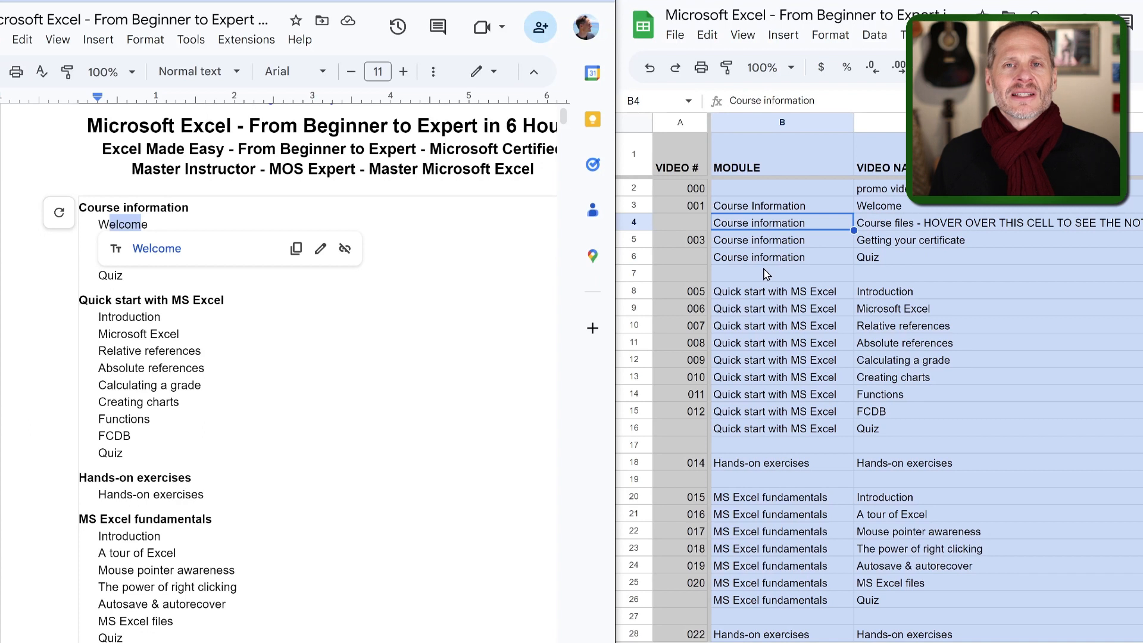
pyautogui.click(302, 148)
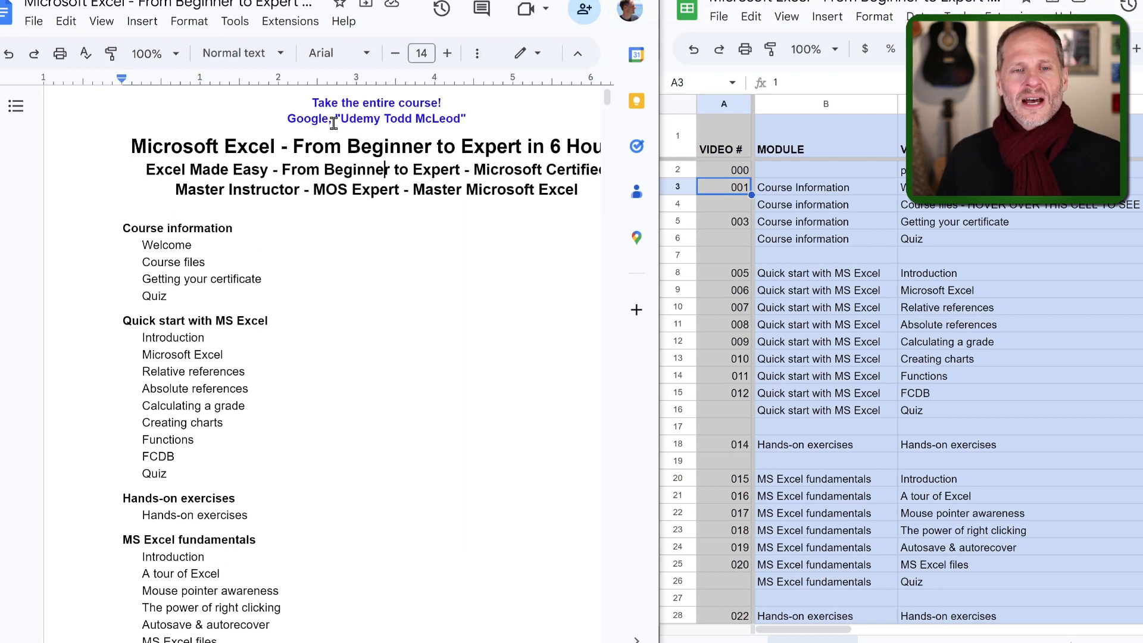
# Copy the document's entire table of contents, starting from the "Course information" heading.
pyautogui.scroll(-20, 341, 380)
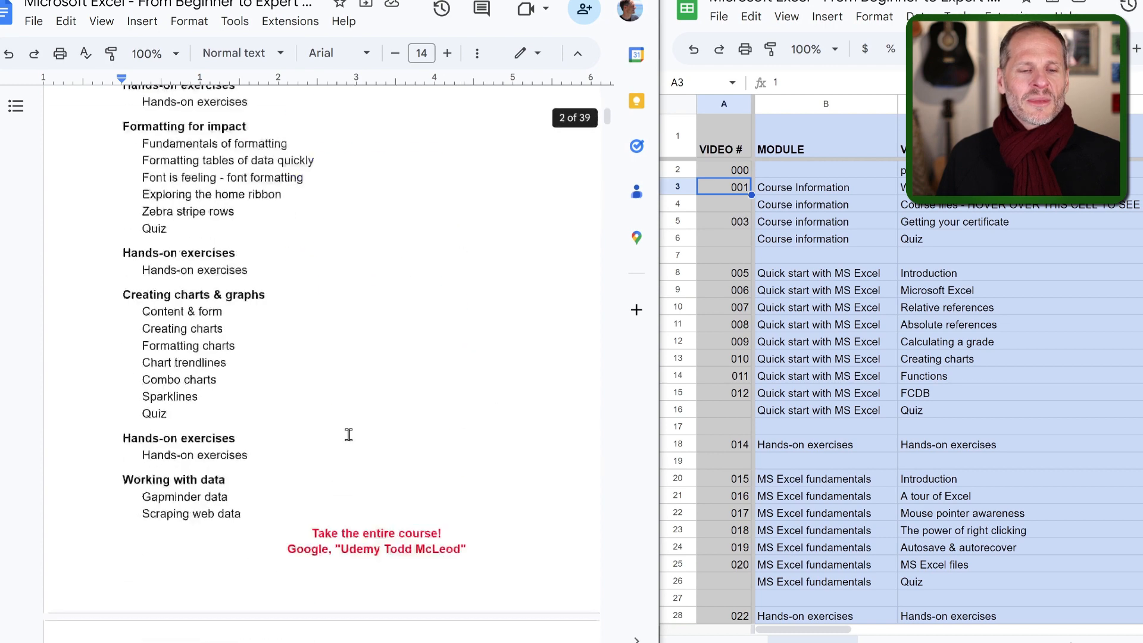
pyautogui.moveTo(242, 485); pyautogui.dragTo(124, 241)
pyautogui.moveTo(123, 295); pyautogui.dragTo(115, 229)
pyautogui.rightClick(199, 242)
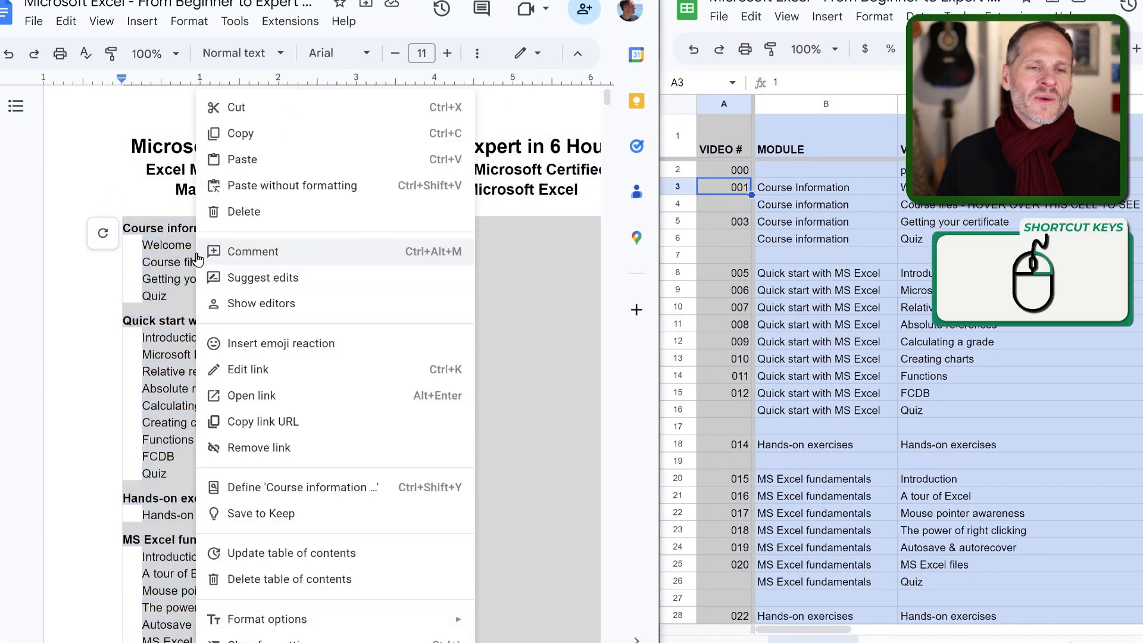
pyautogui.click(260, 134)
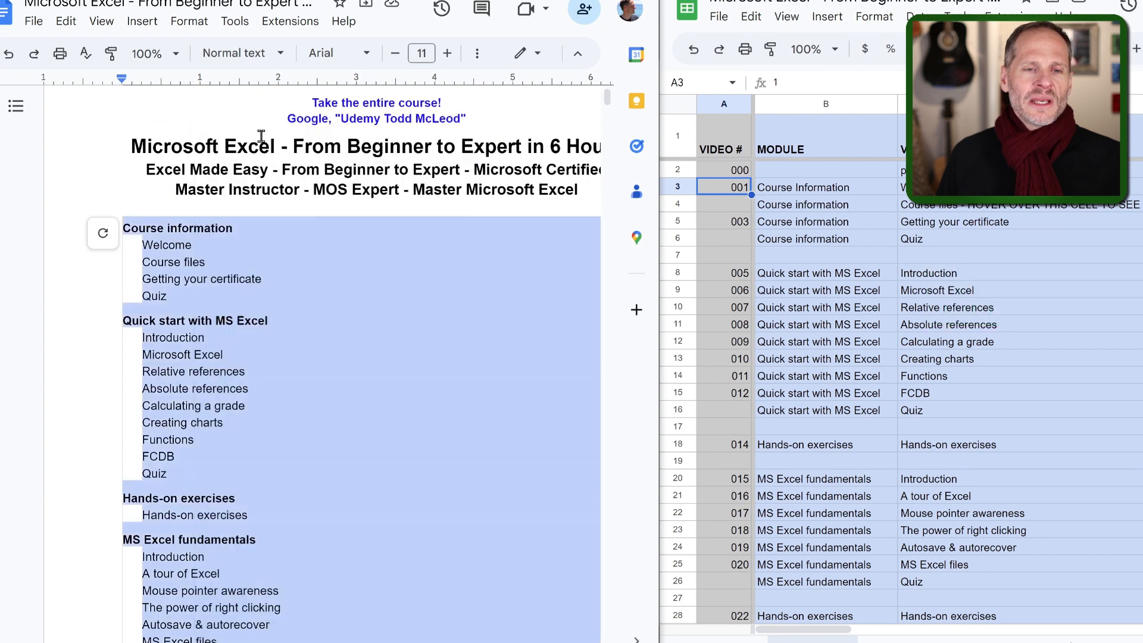
# Switch to the Book6 workbook in Excel and paste the table of contents with its source formatting kept.
pyautogui.hotkey('alt', 'Tab')
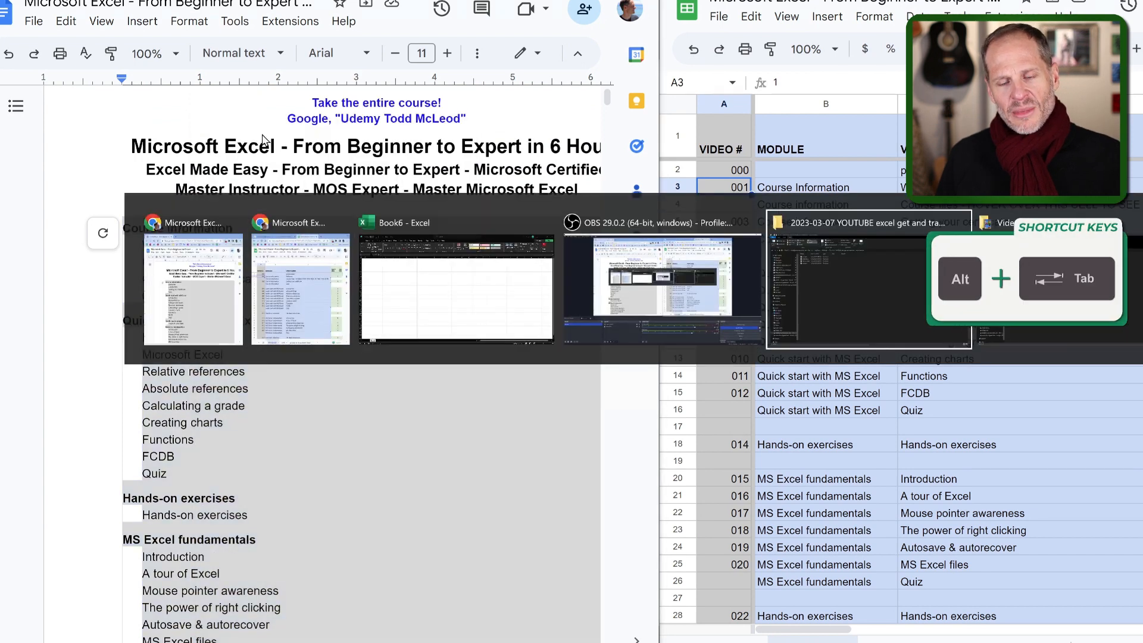
pyautogui.press('Tab')
pyautogui.press('Tab')
pyautogui.click(72, 113)
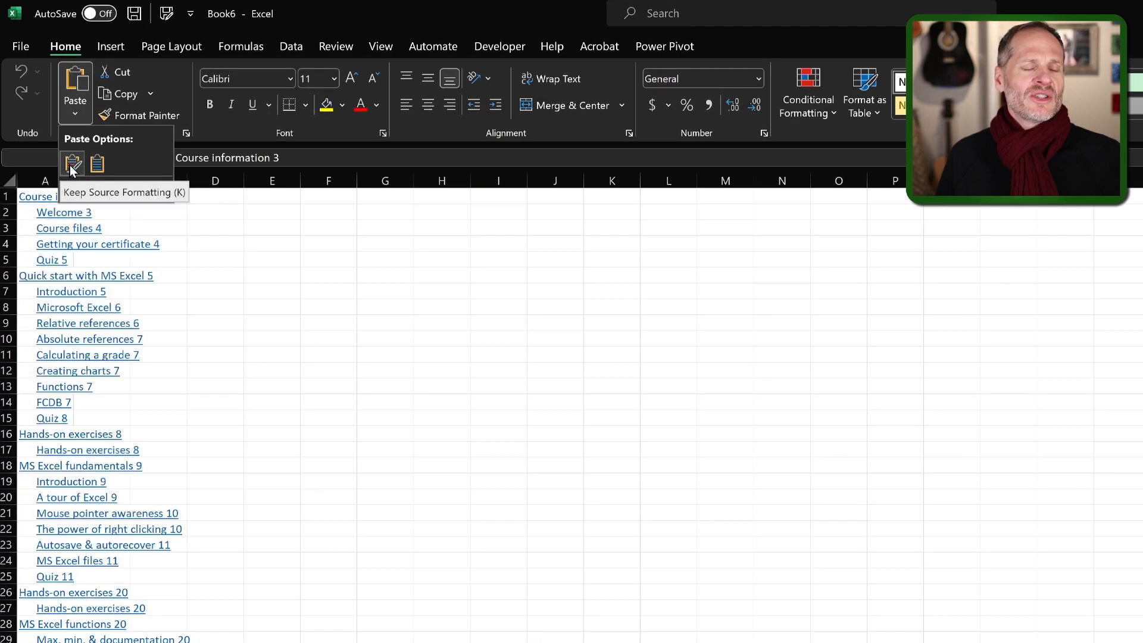
pyautogui.click(72, 171)
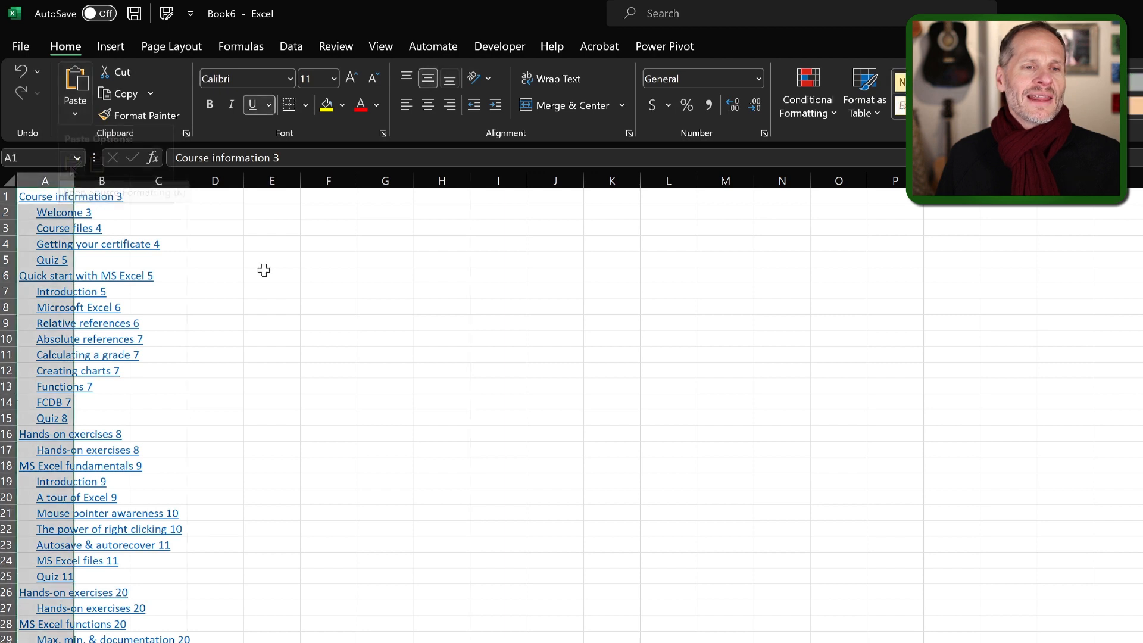
pyautogui.click(264, 274)
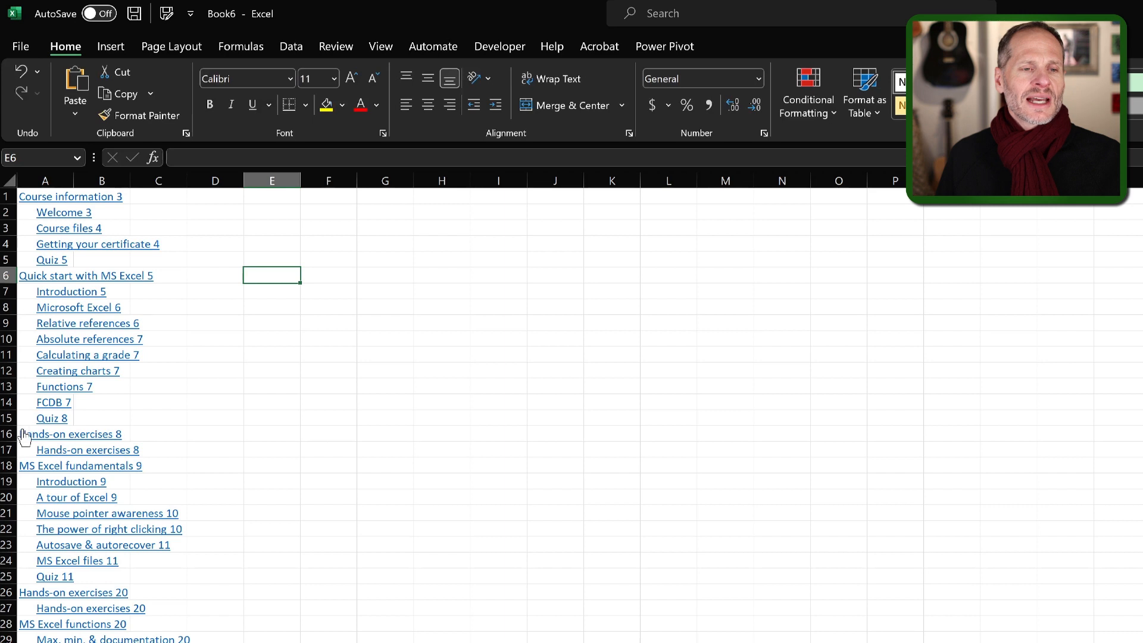
# Insert a blank row above the "Quick start with MS Excel" heading and another above the first "Hands-on exercises" heading.
pyautogui.rightClick(6, 275)
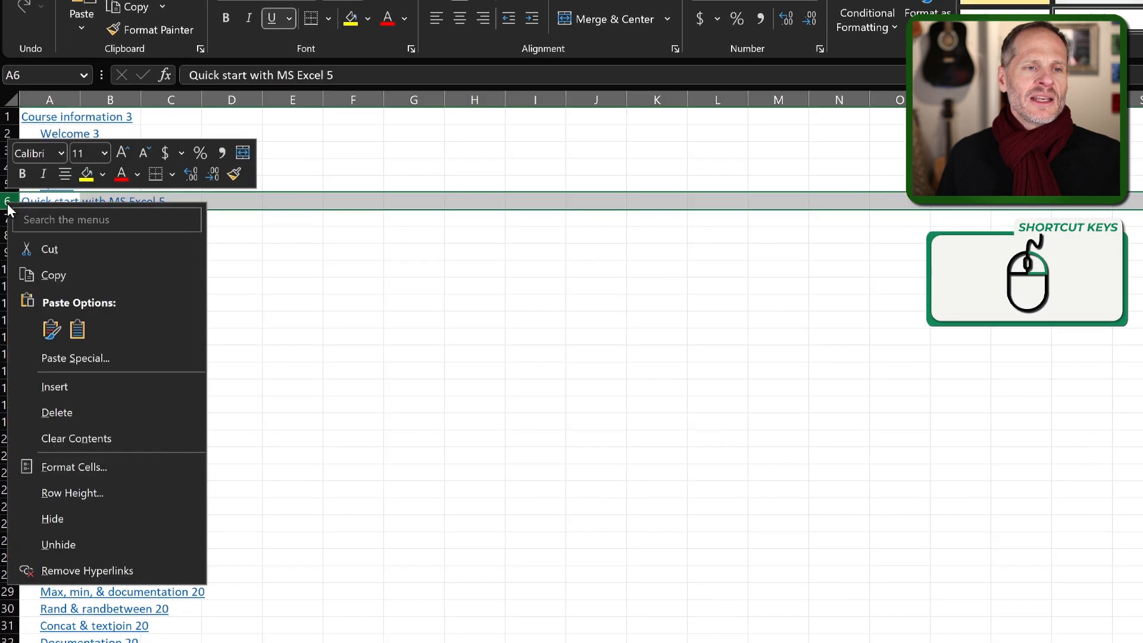
pyautogui.click(75, 387)
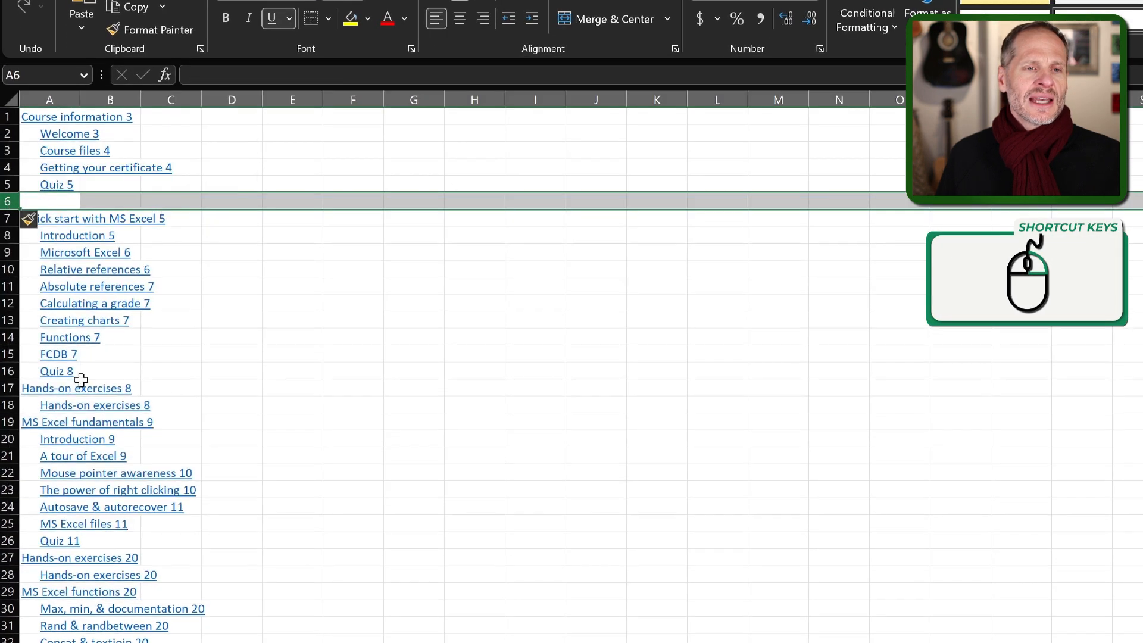
pyautogui.click(269, 388)
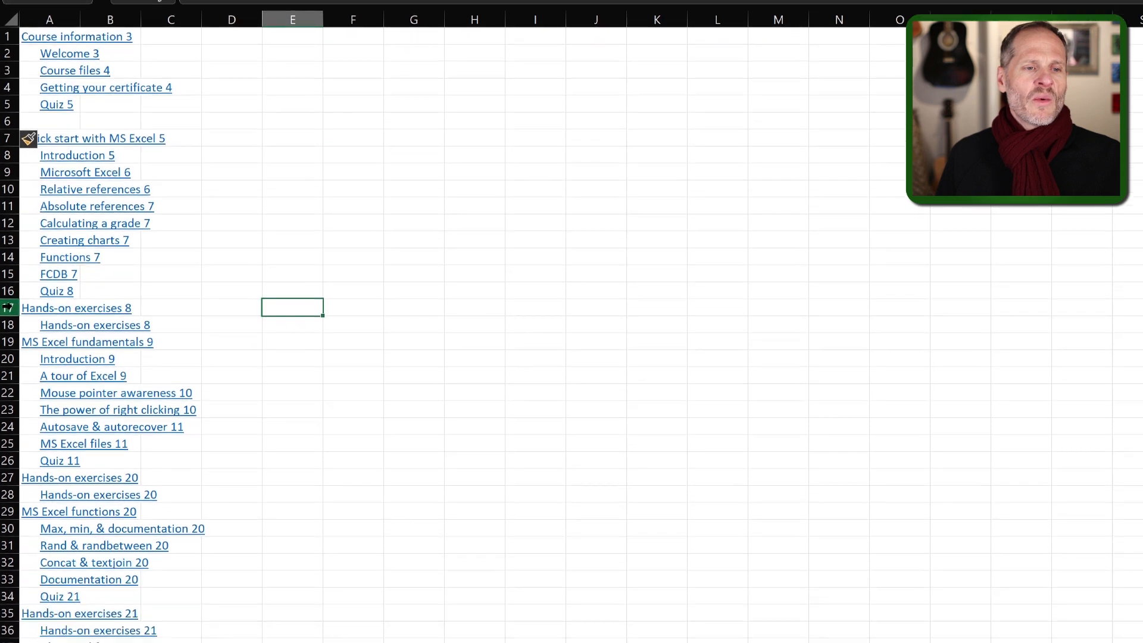
pyautogui.rightClick(9, 390)
pyautogui.click(88, 564)
pyautogui.click(405, 367)
# Select all remaining heading rows from "MS Excel fundamentals" to "Congratulations" together and insert a blank row above each.
pyautogui.scroll(-4, 405, 368)
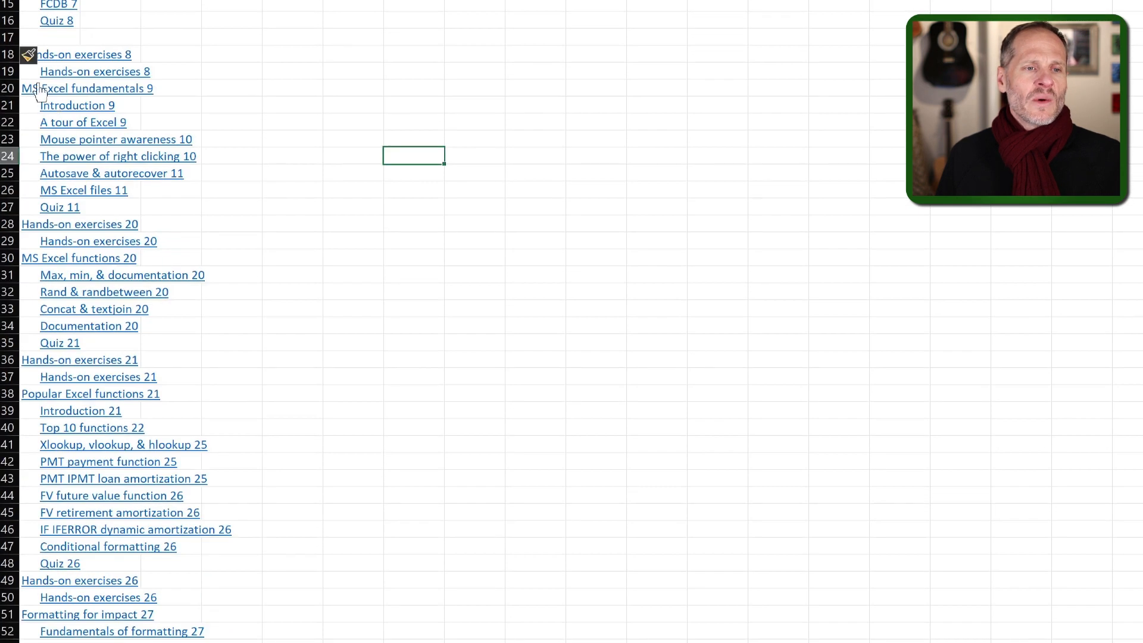
pyautogui.click(9, 88)
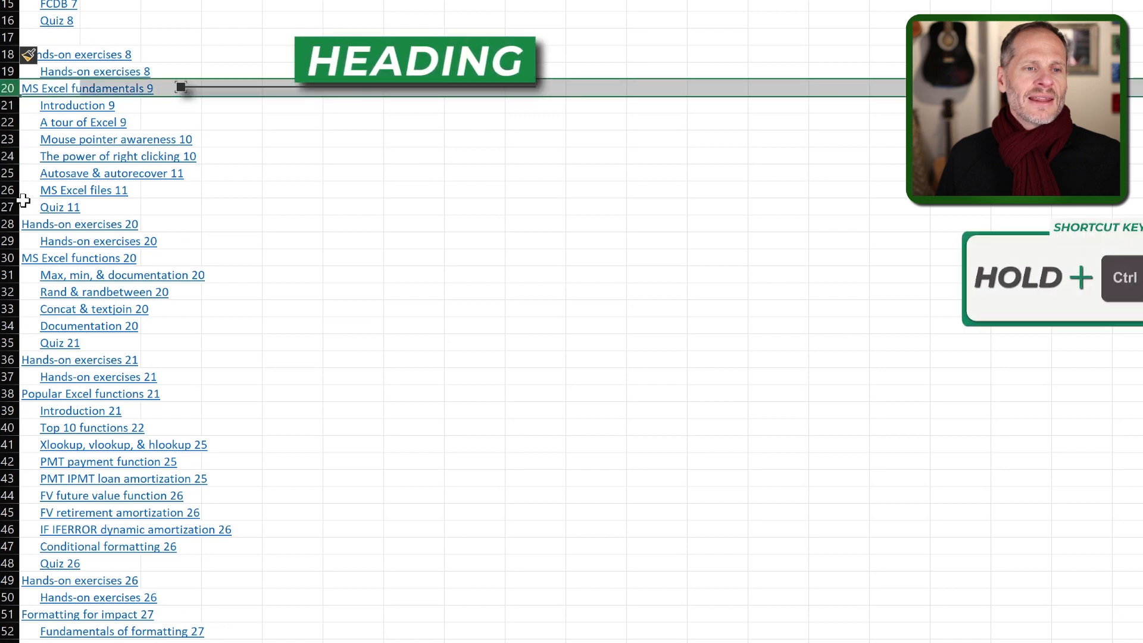
pyautogui.keyDown('ctrl'); pyautogui.click(8, 224); pyautogui.keyUp('ctrl')
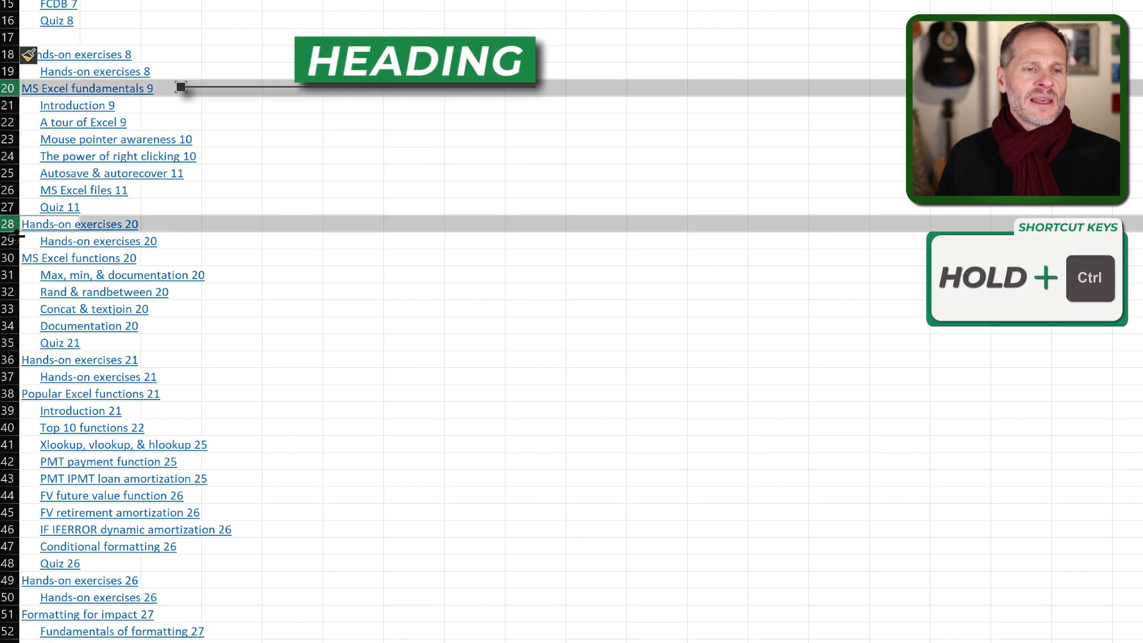
pyautogui.keyDown('ctrl'); pyautogui.click(8, 258); pyautogui.keyUp('ctrl')
pyautogui.keyDown('ctrl'); pyautogui.click(8, 359); pyautogui.keyUp('ctrl')
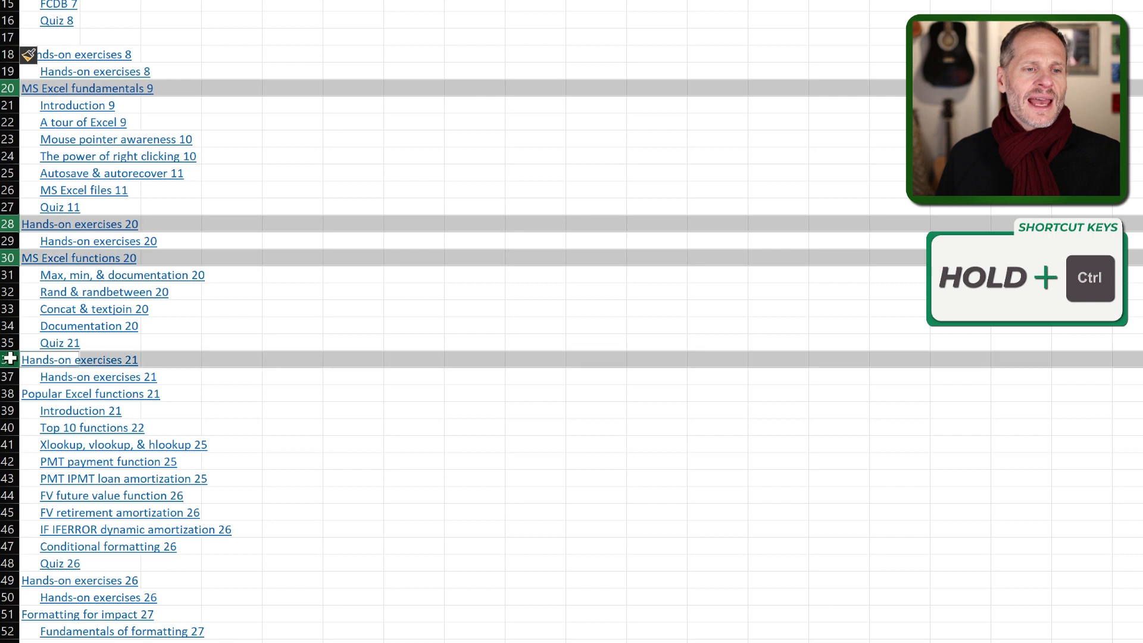
pyautogui.keyDown('ctrl'); pyautogui.click(8, 394); pyautogui.keyUp('ctrl')
pyautogui.scroll(-7, 24, 417)
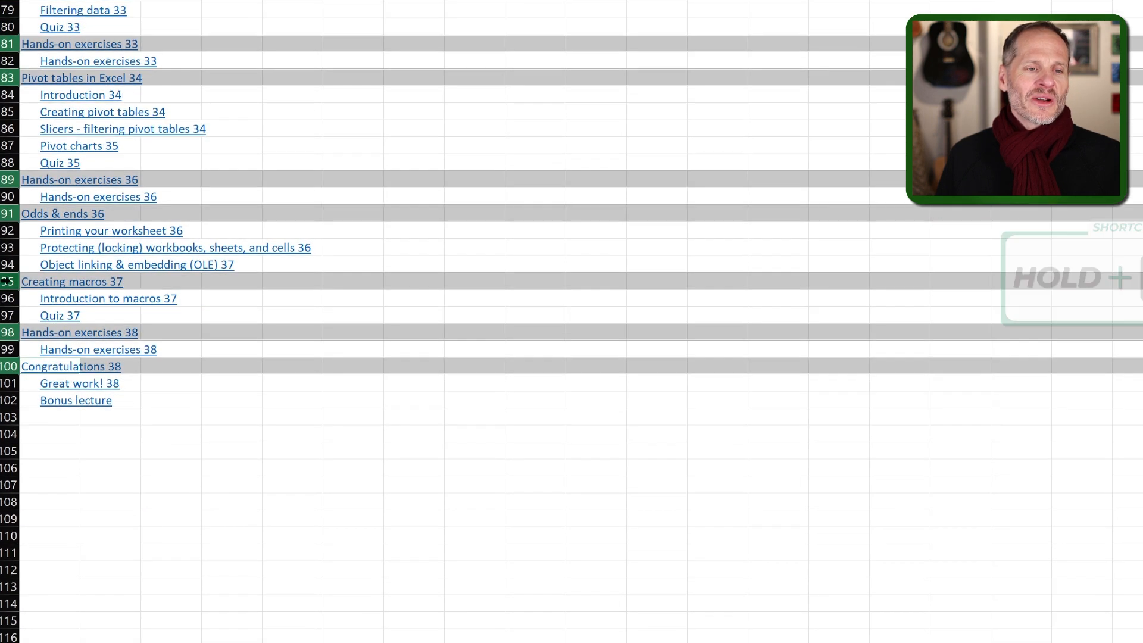
pyautogui.rightClick(10, 292)
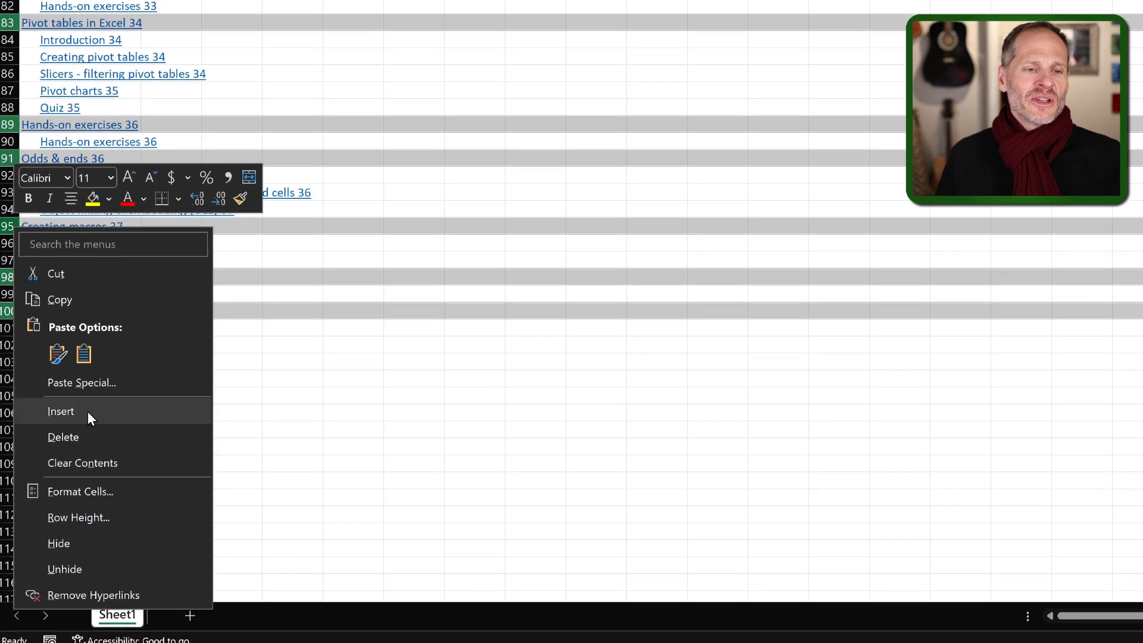
pyautogui.click(87, 412)
pyautogui.click(316, 196)
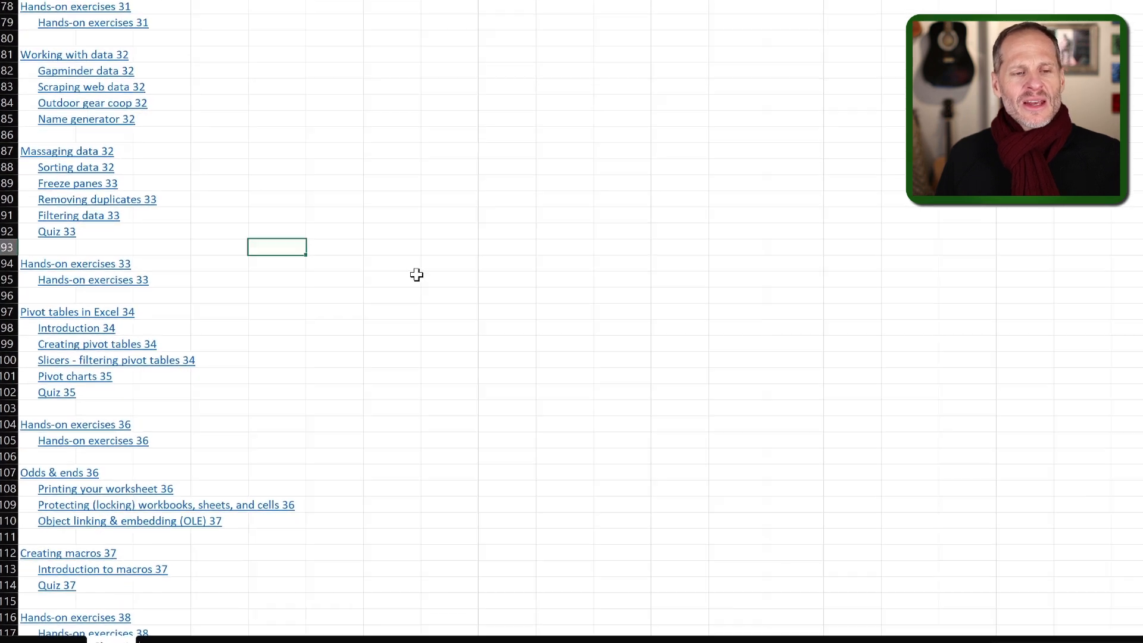
# Copy column A of Sheet1 and paste it as values only into a new sheet, starting at cell B1.
pyautogui.scroll(20, 417, 275)
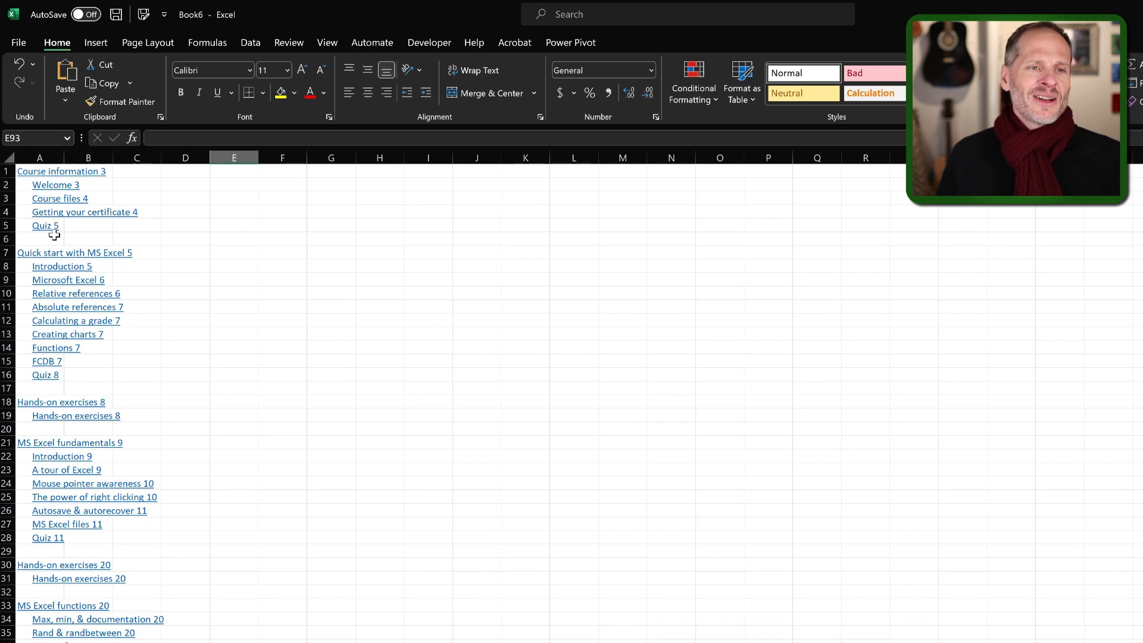
pyautogui.click(45, 156)
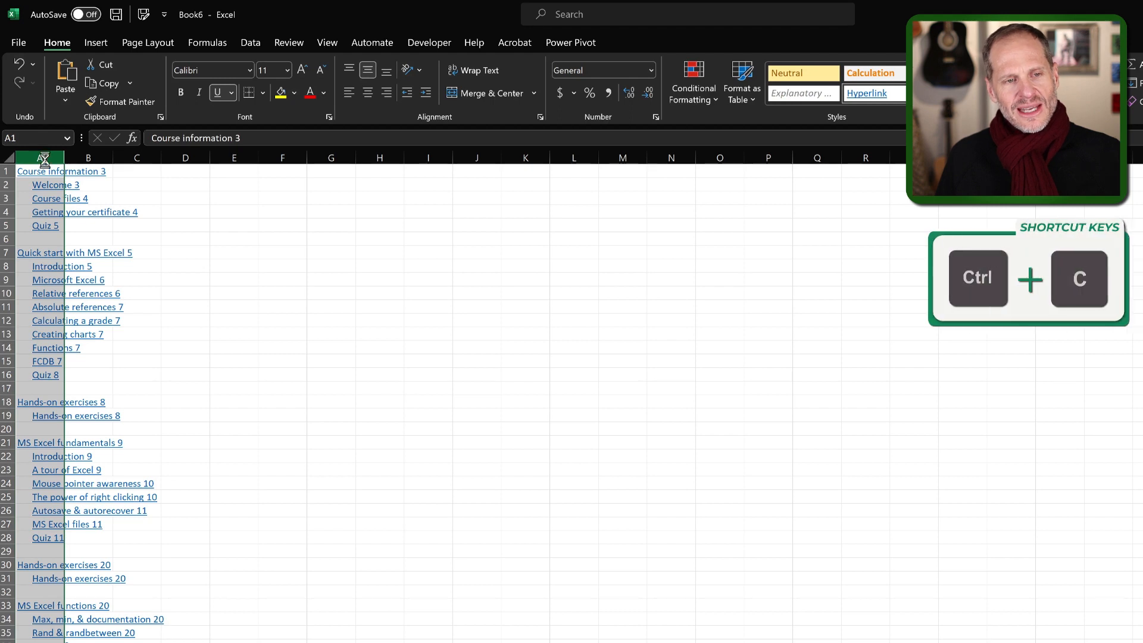
pyautogui.hotkey('ctrl', 'c')
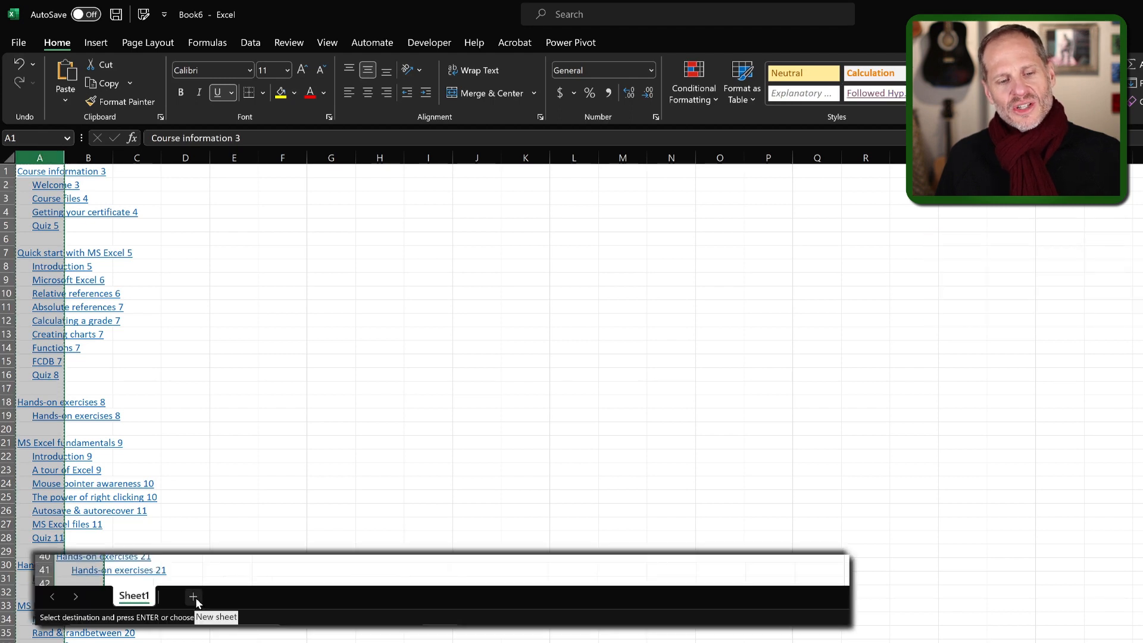
pyautogui.click(194, 597)
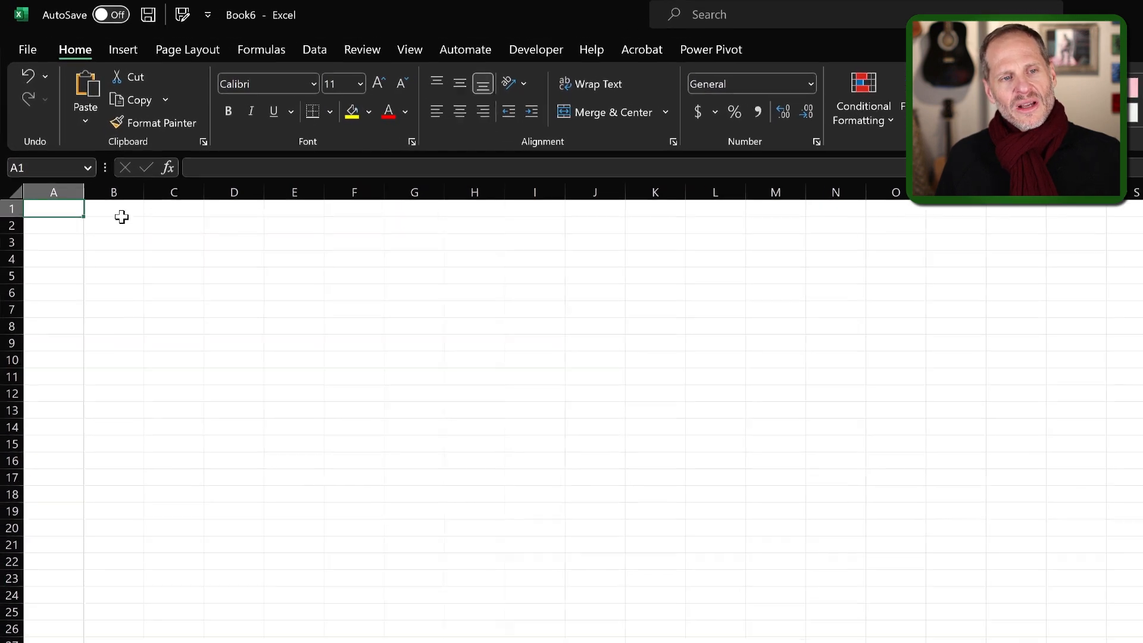
pyautogui.click(125, 212)
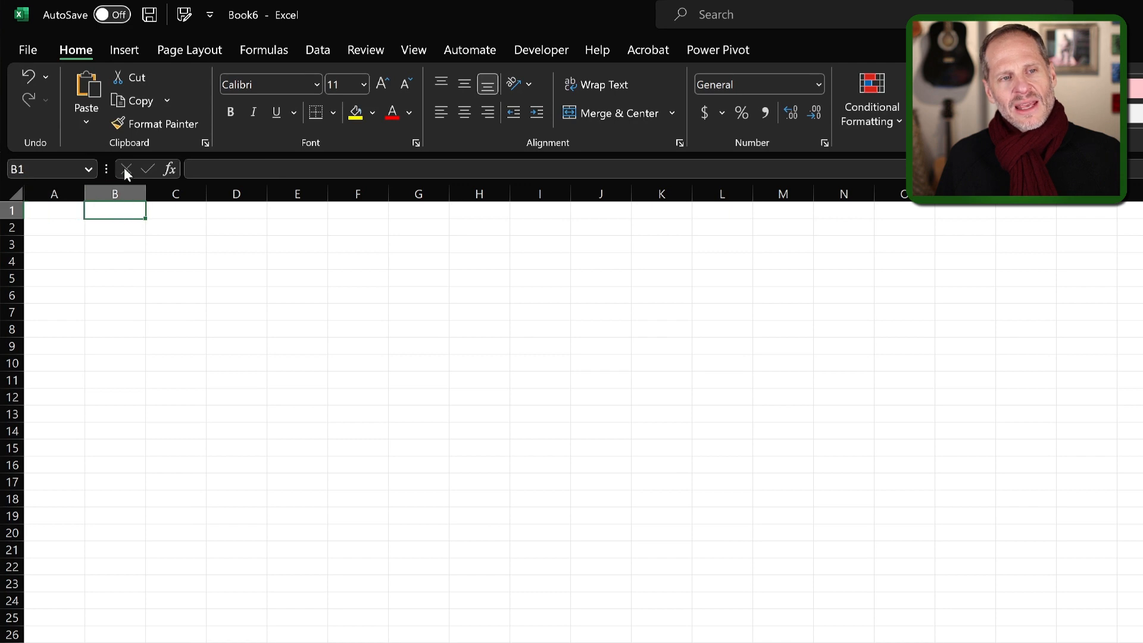
pyautogui.click(87, 122)
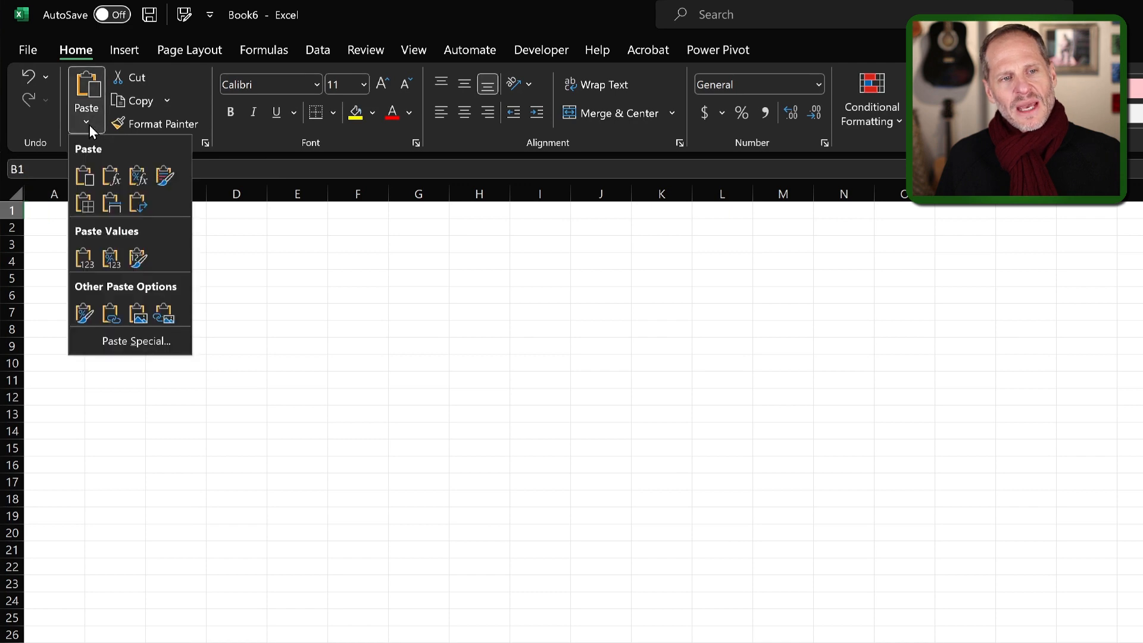
pyautogui.click(87, 257)
pyautogui.click(191, 312)
# Fit column B to its contents and widen column A to make room for the headings.
pyautogui.doubleClick(146, 194)
pyautogui.moveTo(89, 194); pyautogui.dragTo(364, 194)
pyautogui.click(408, 229)
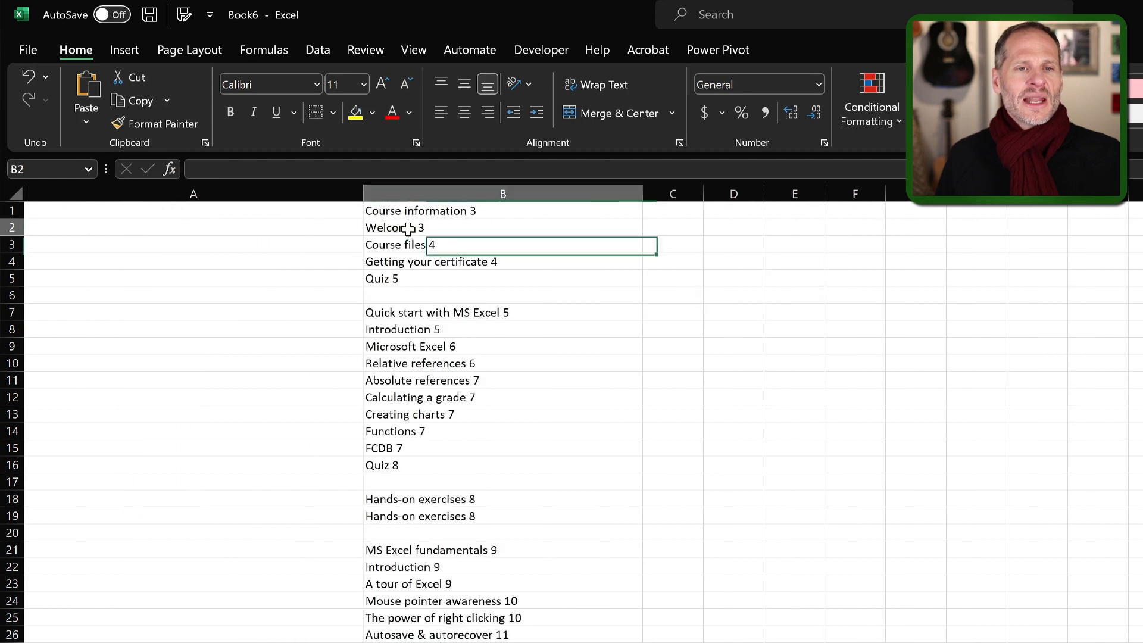
# Move the "Course information" heading from B1 to A2 and the "Quick start with MS Excel" heading from B7 to A8.
pyautogui.click(410, 212)
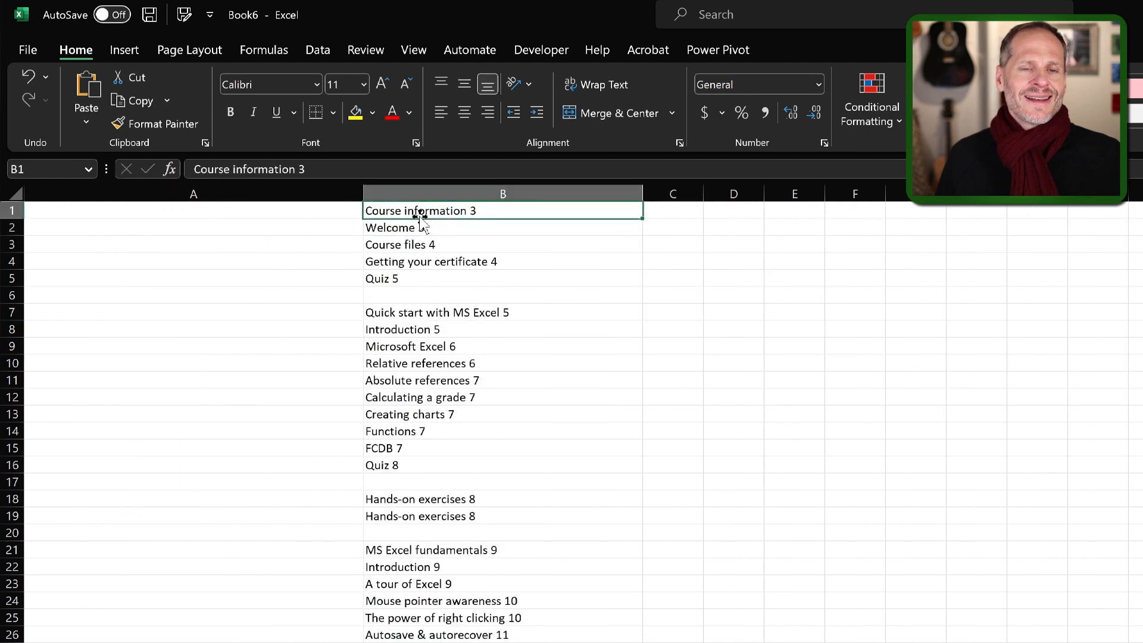
pyautogui.moveTo(409, 221); pyautogui.dragTo(337, 237)
pyautogui.click(393, 316)
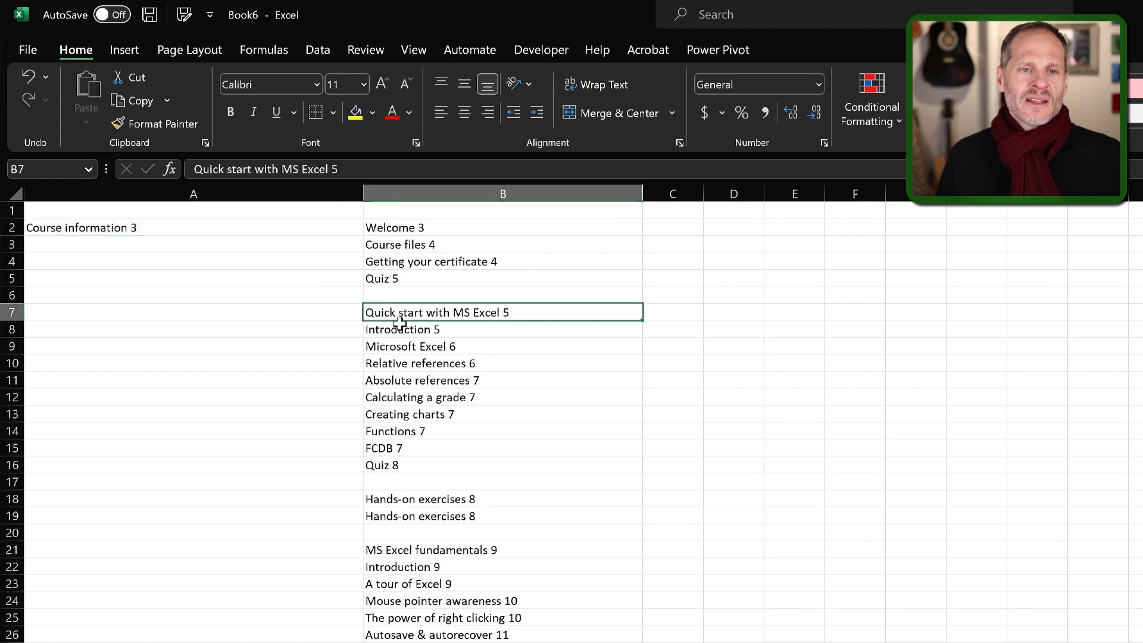
pyautogui.moveTo(400, 322); pyautogui.dragTo(289, 336)
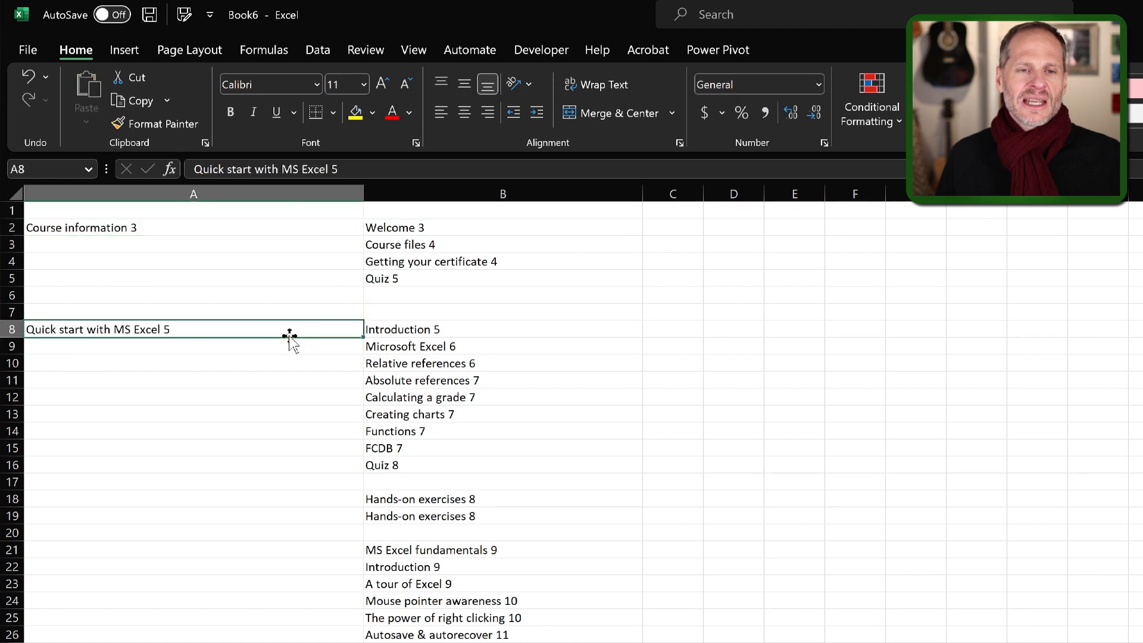
# Move the heading "Hands-on exercises 8" from B18 to A19 and "MS Excel fundamentals 9" from B21 to A22.
pyautogui.hotkey('alt', 'Tab')
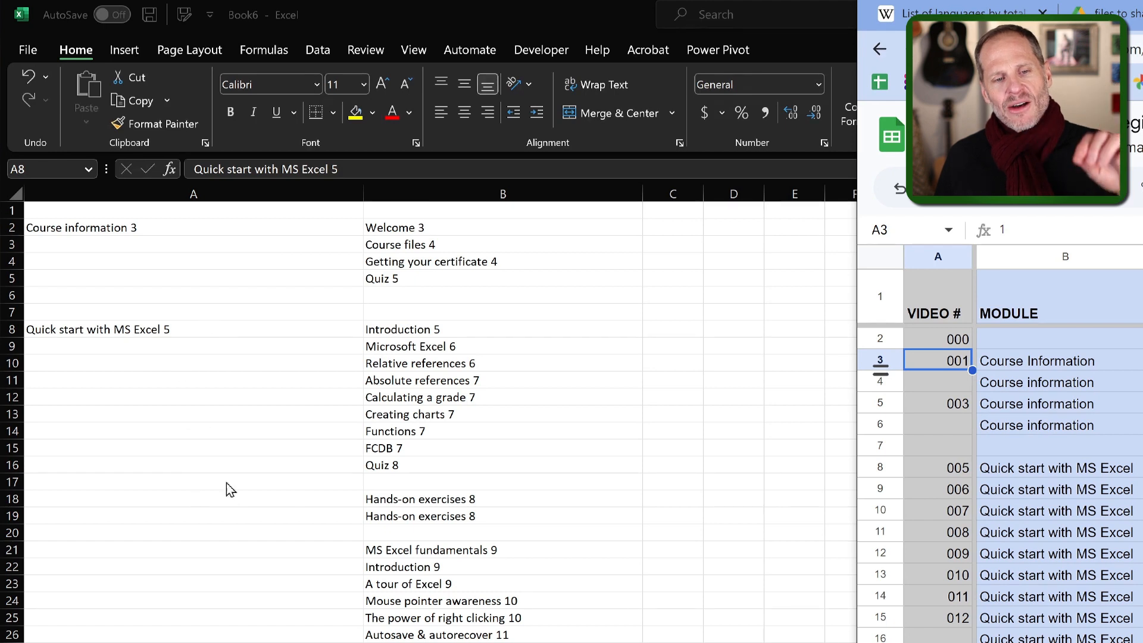
pyautogui.click(256, 584)
pyautogui.click(427, 501)
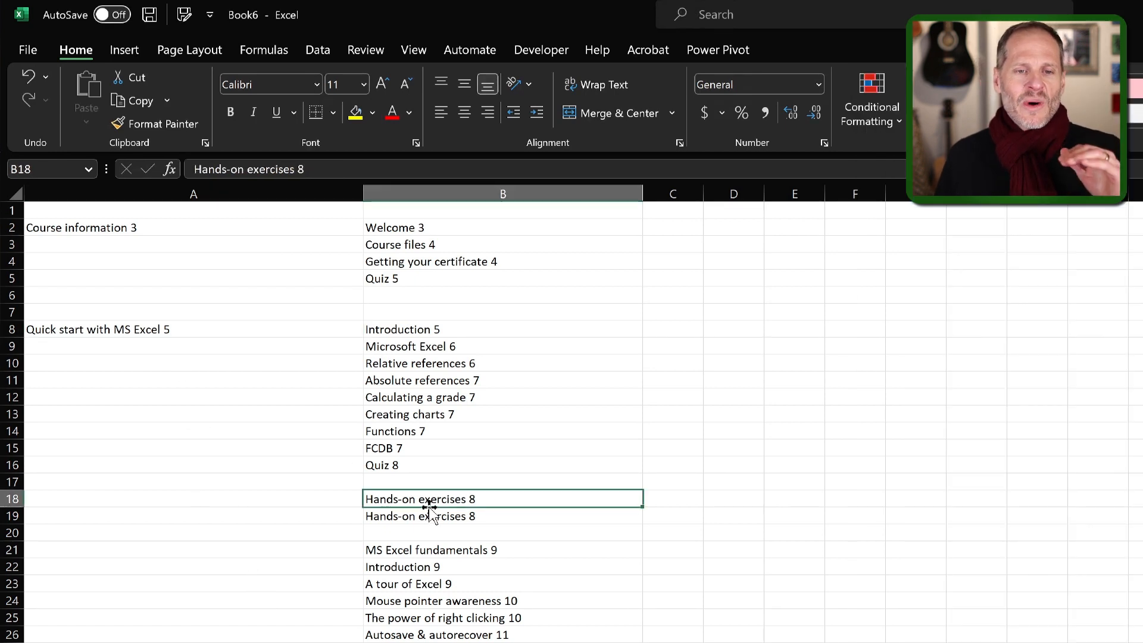
pyautogui.moveTo(426, 507); pyautogui.dragTo(250, 522)
pyautogui.click(417, 551)
pyautogui.moveTo(416, 558); pyautogui.dragTo(250, 572)
# Move the headings from "Hands-on exercises 20" through "Popular Excel functions 21" into column A, each beside the first video below it.
pyautogui.scroll(-7, 285, 571)
pyautogui.click(411, 398)
pyautogui.moveTo(411, 406); pyautogui.dragTo(297, 418)
pyautogui.click(405, 517)
pyautogui.moveTo(405, 525); pyautogui.dragTo(297, 538)
pyautogui.click(390, 569)
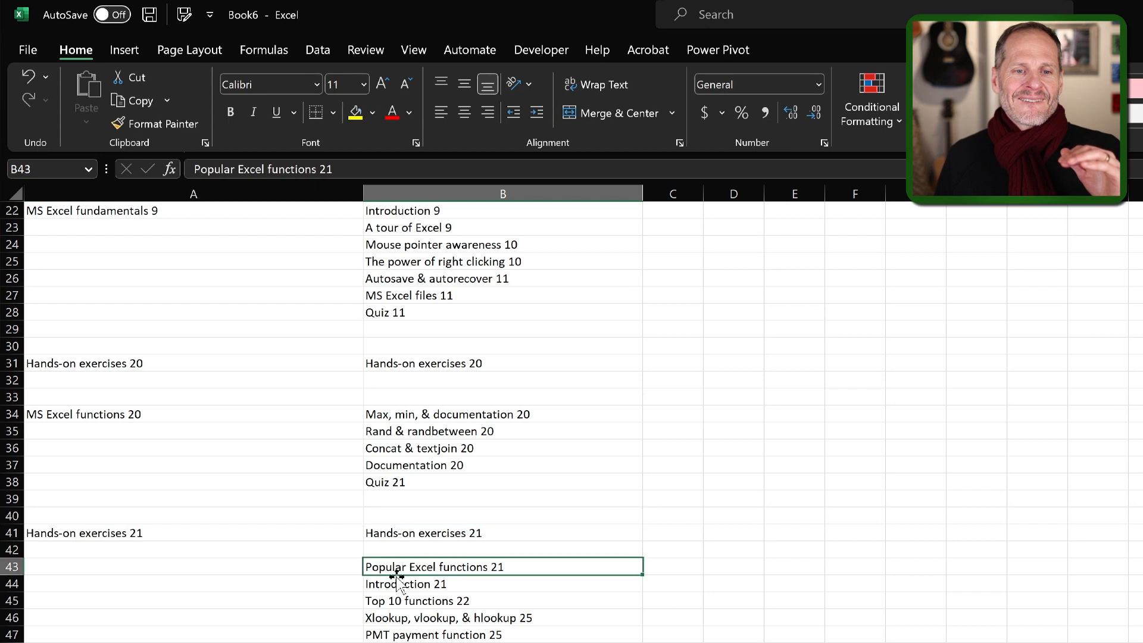
pyautogui.moveTo(393, 576); pyautogui.dragTo(298, 588)
# Move the headings from "Hands-on exercises 26" through "Hands-on exercises 31" into column A, each one row lower beside its first video.
pyautogui.scroll(-6, 334, 572)
pyautogui.click(432, 468)
pyautogui.moveTo(432, 474); pyautogui.dragTo(316, 486)
pyautogui.click(431, 448)
pyautogui.moveTo(432, 456); pyautogui.dragTo(309, 468)
pyautogui.click(411, 602)
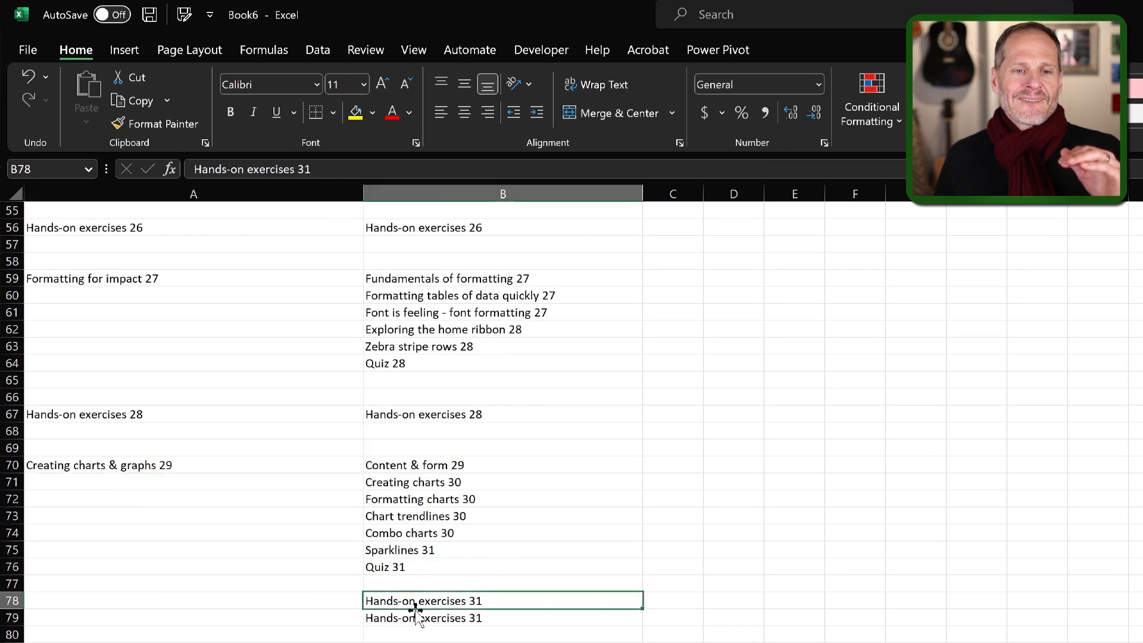
pyautogui.moveTo(411, 609); pyautogui.dragTo(310, 619)
# Move the headings from "Working with data 32" through "Pivot tables in Excel 34" into column A beside their first videos.
pyautogui.scroll(-5, 345, 571)
pyautogui.click(442, 398)
pyautogui.moveTo(443, 406); pyautogui.dragTo(315, 418)
pyautogui.click(416, 500)
pyautogui.moveTo(423, 421); pyautogui.dragTo(315, 434)
pyautogui.click(410, 465)
pyautogui.moveTo(410, 473); pyautogui.dragTo(310, 485)
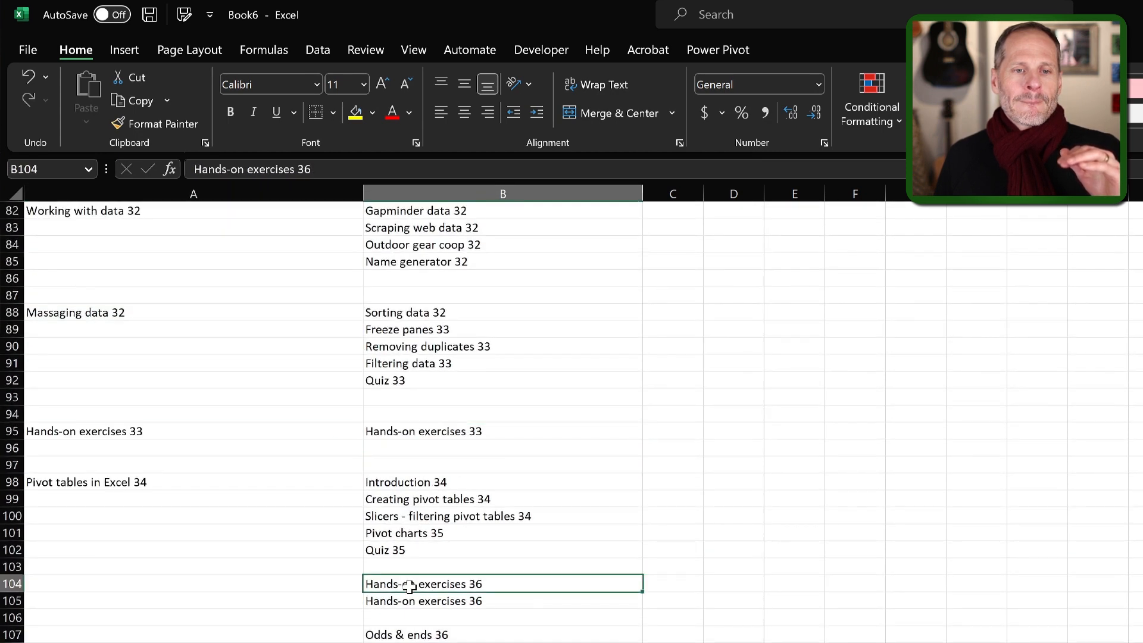
# Move the remaining headings, from "Hands-on exercises 36" through "Congratulations 38", into column A beside their first videos.
pyautogui.click(405, 584)
pyautogui.moveTo(404, 592); pyautogui.dragTo(310, 604)
pyautogui.scroll(-5, 333, 571)
pyautogui.click(439, 381)
pyautogui.moveTo(441, 388); pyautogui.dragTo(315, 400)
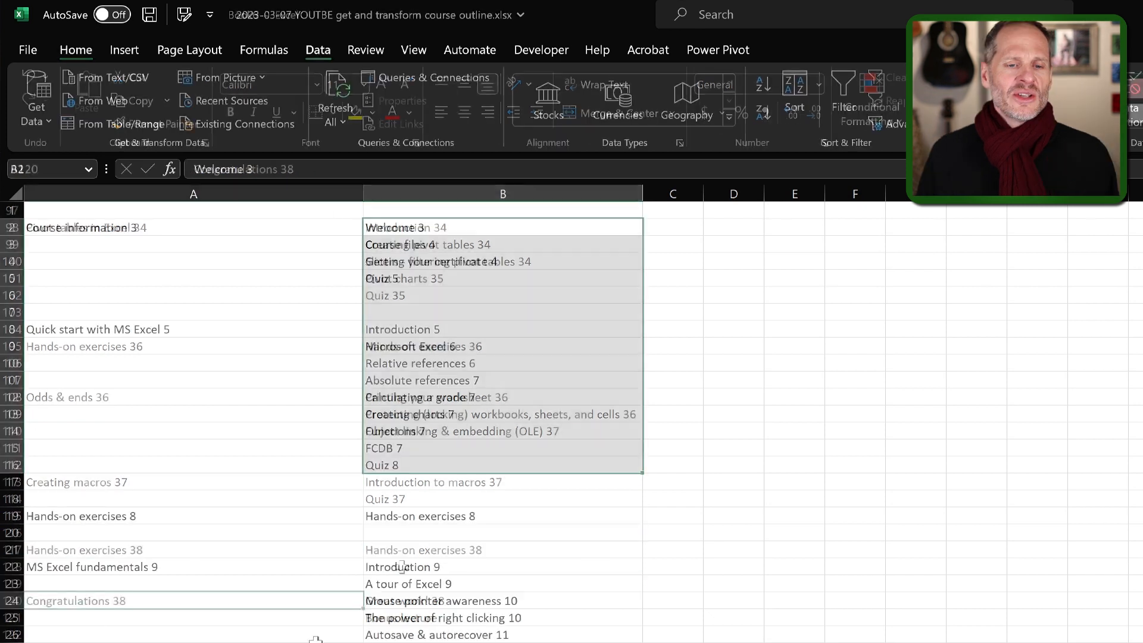
# Load the range A2:B121 into the Power Query Editor as a table without headers.
pyautogui.scroll(-20, 333, 417)
pyautogui.scroll(-8, 334, 417)
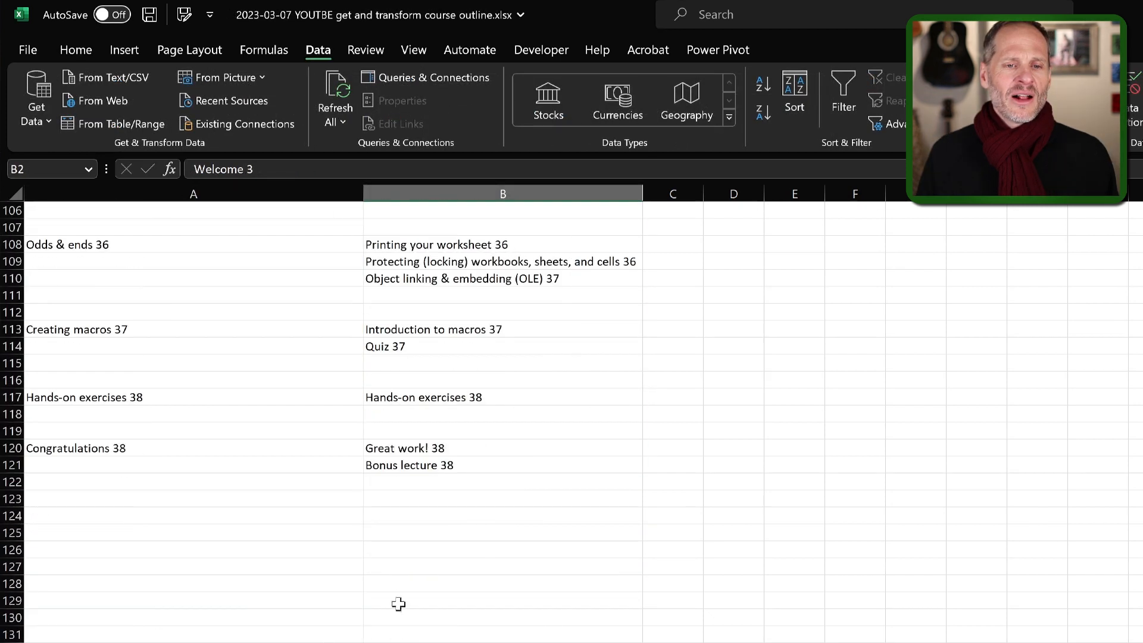
pyautogui.moveTo(455, 465); pyautogui.dragTo(3, 147)
pyautogui.moveTo(22, 256); pyautogui.dragTo(32, 231)
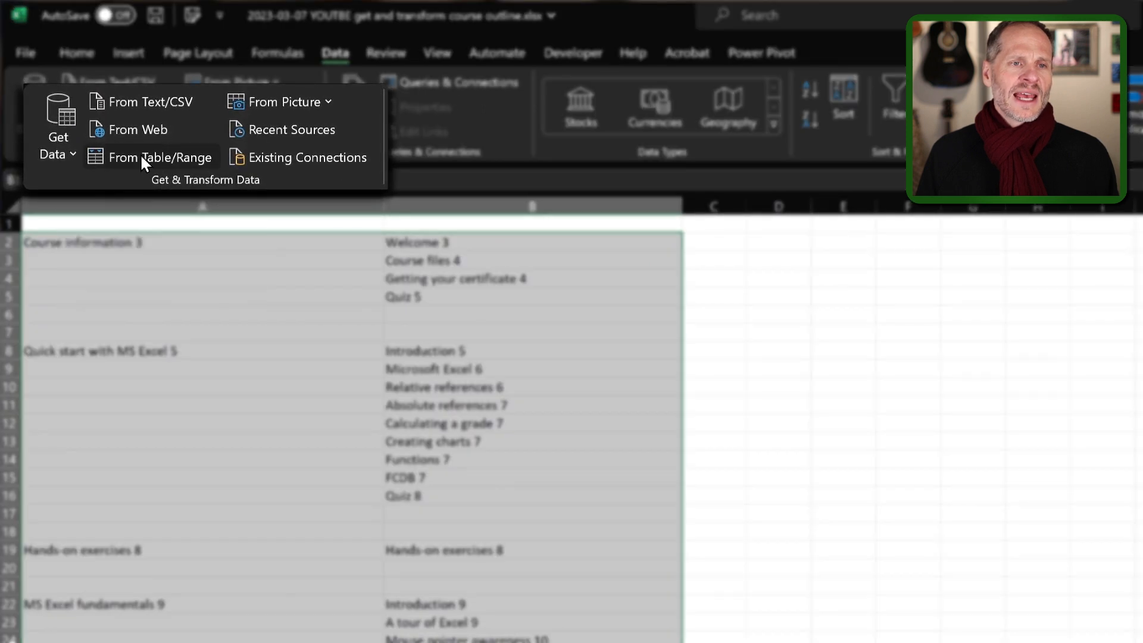
pyautogui.click(143, 158)
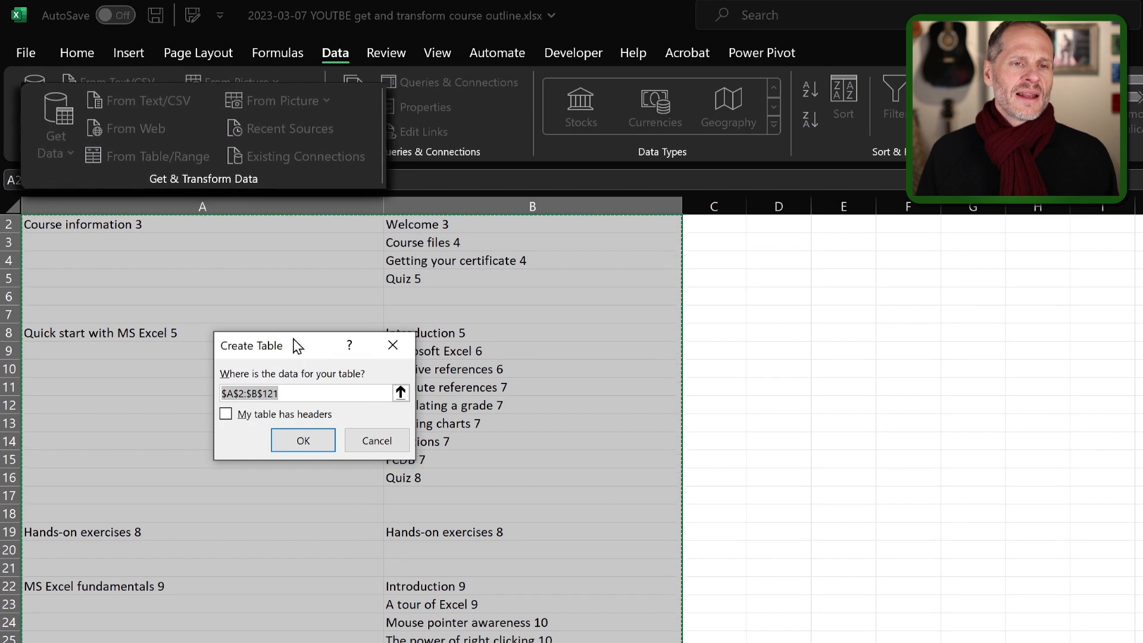
pyautogui.moveTo(297, 346); pyautogui.dragTo(267, 337)
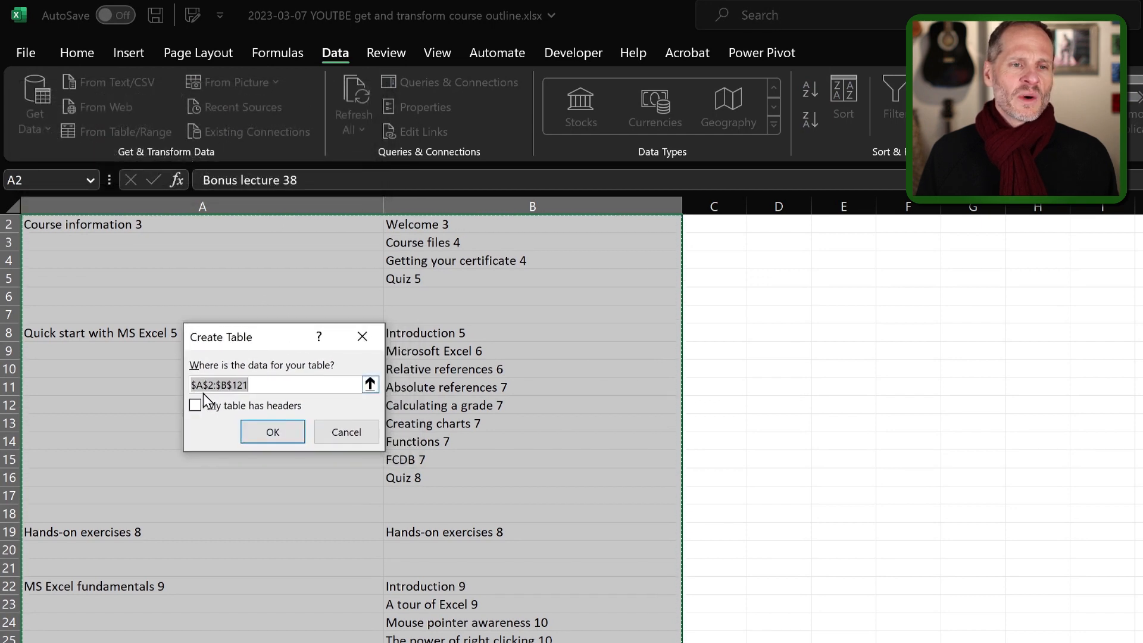
pyautogui.click(280, 434)
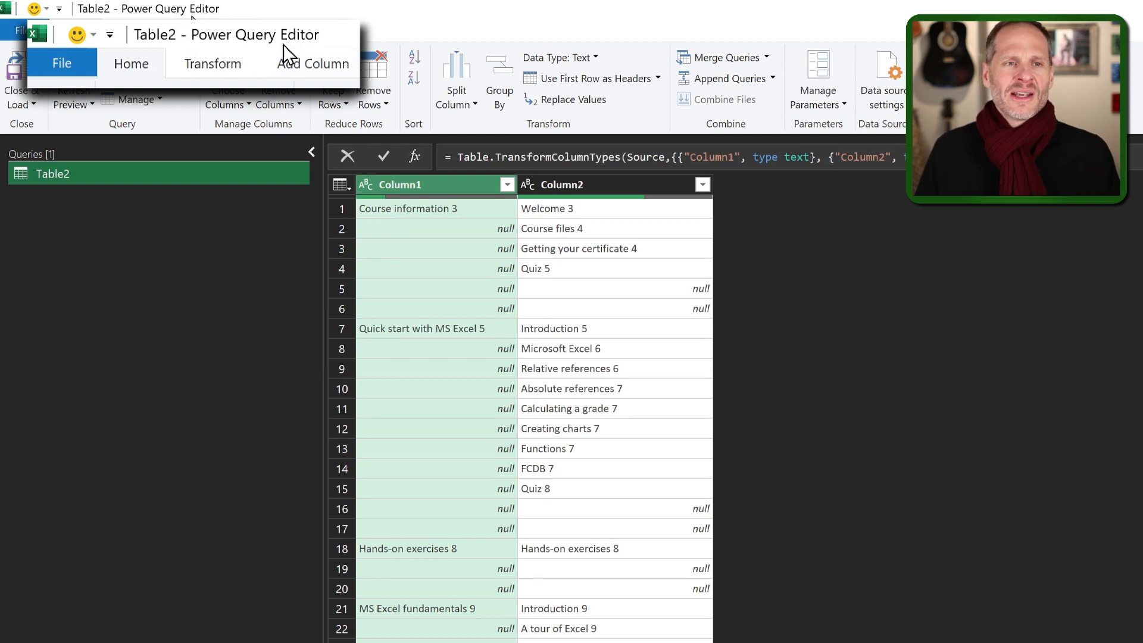
# Split Column2 by number of characters, using 2 characters once, as far right as possible.
pyautogui.click(142, 33)
pyautogui.click(563, 184)
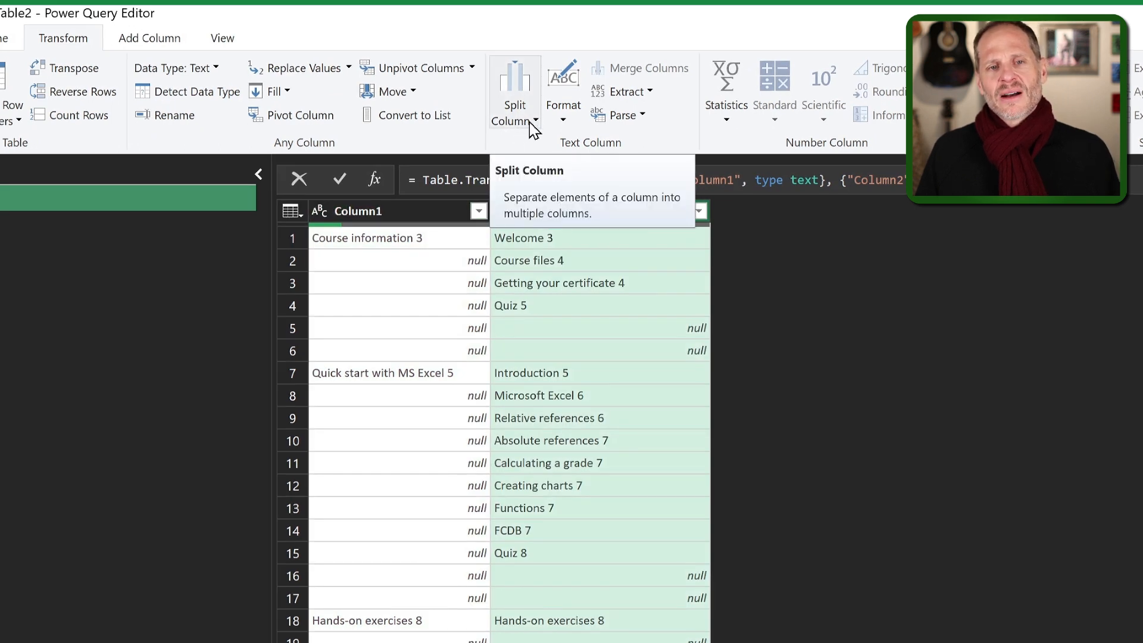
pyautogui.click(426, 210)
pyautogui.click(536, 213)
pyautogui.click(534, 122)
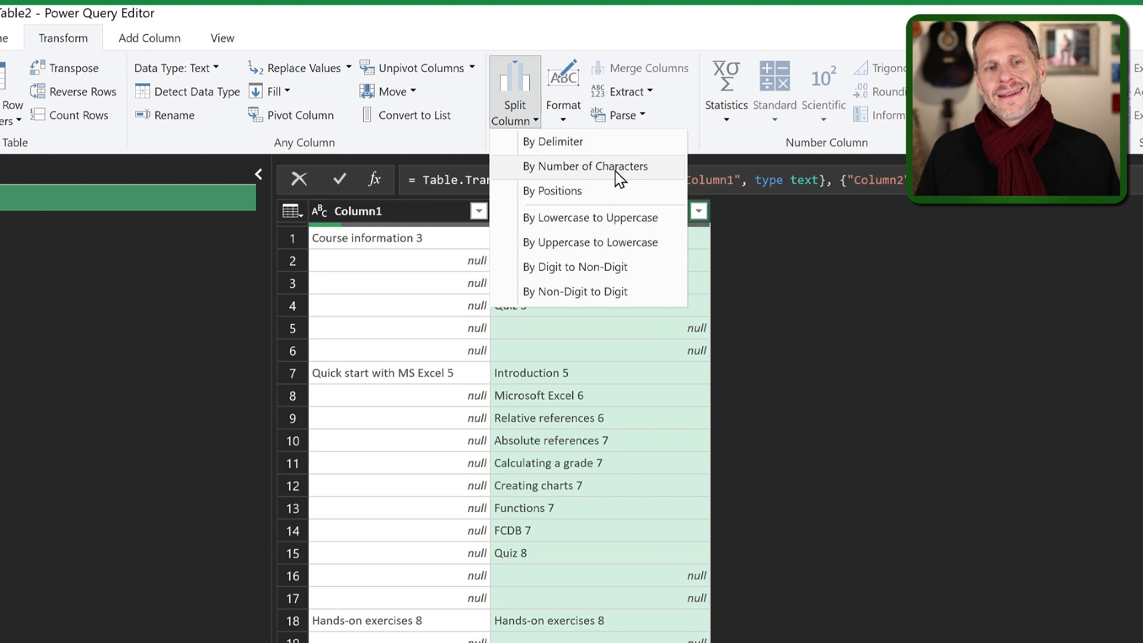
pyautogui.click(605, 345)
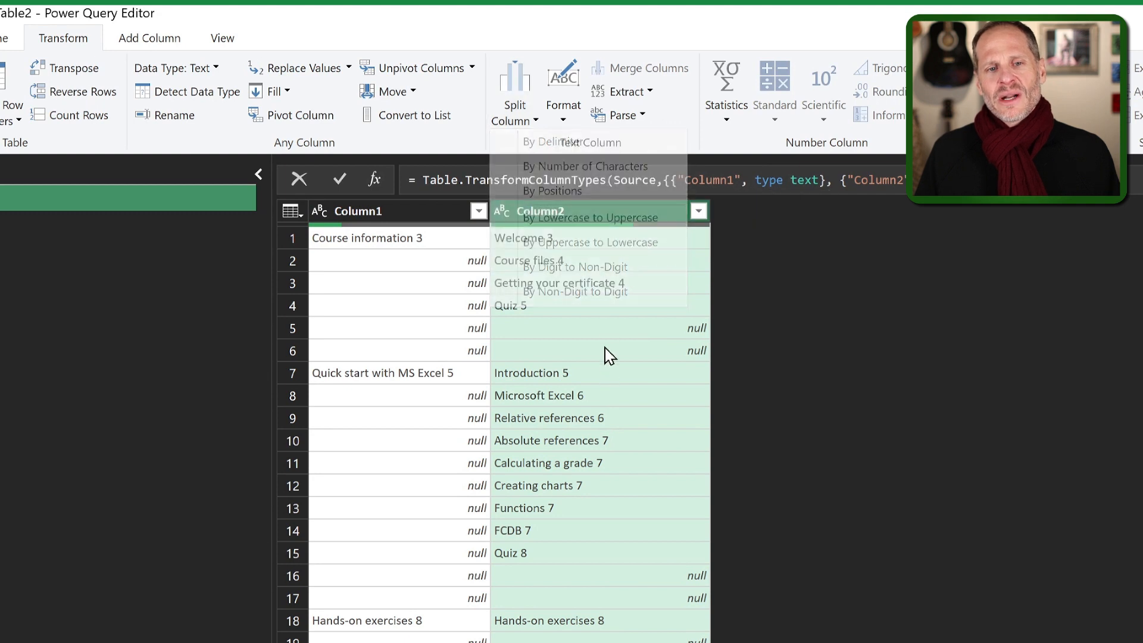
pyautogui.scroll(-12, 581, 338)
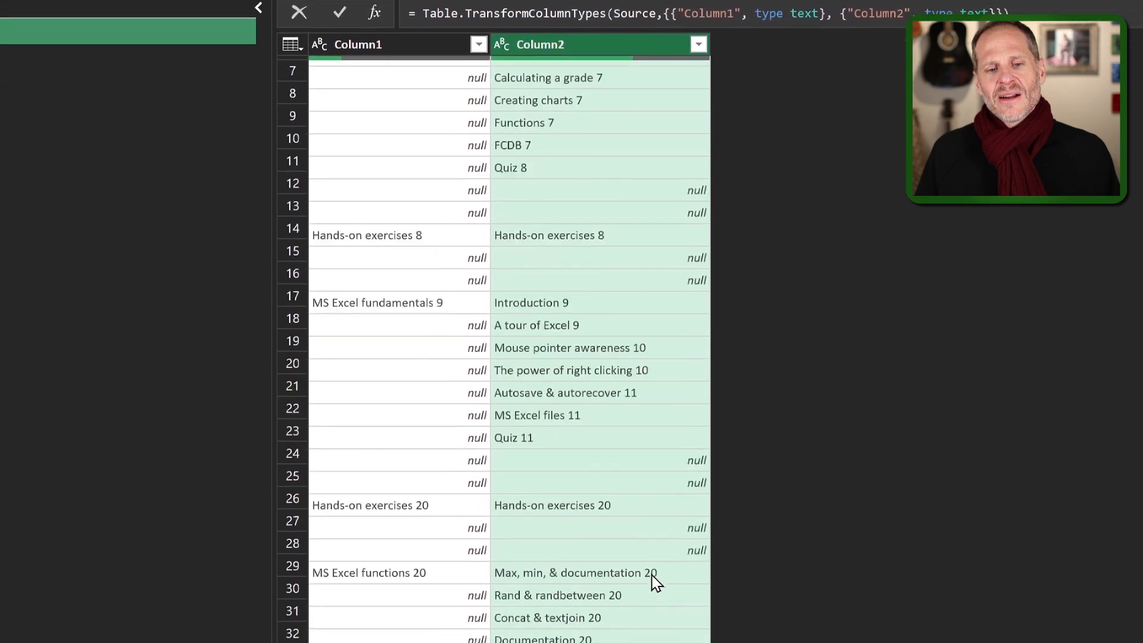
pyautogui.scroll(12, 631, 340)
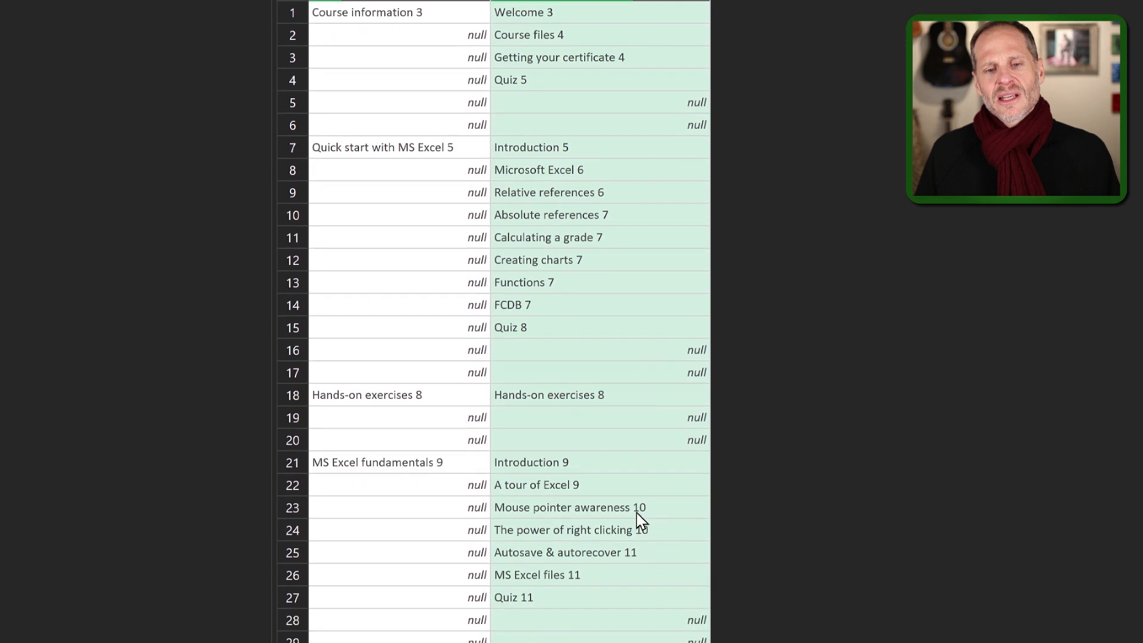
pyautogui.click(523, 113)
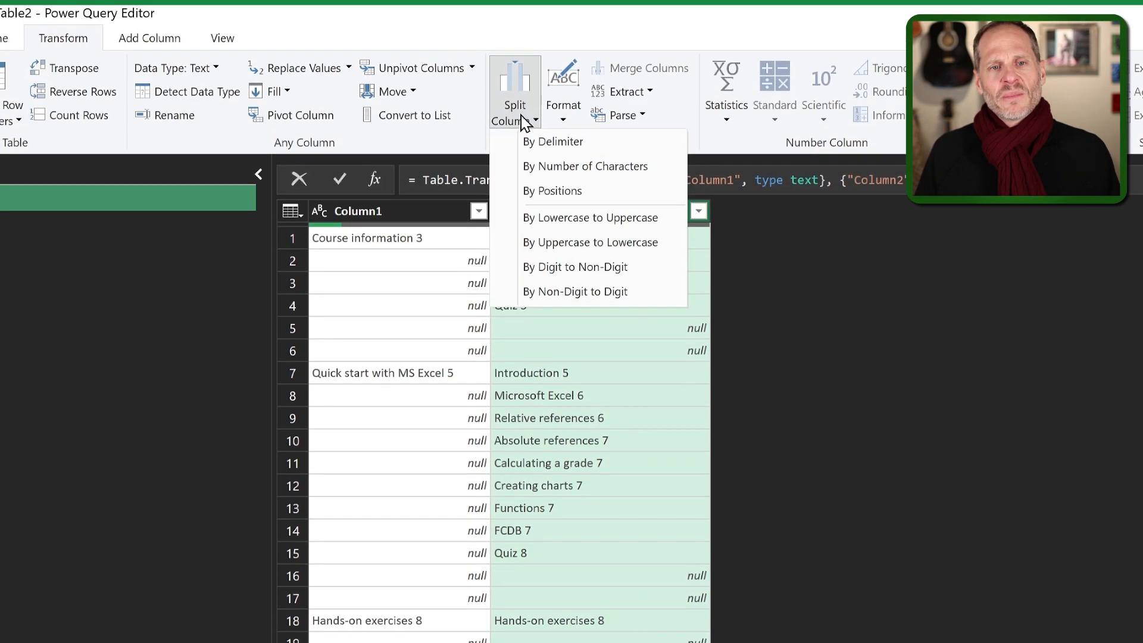
pyautogui.click(552, 166)
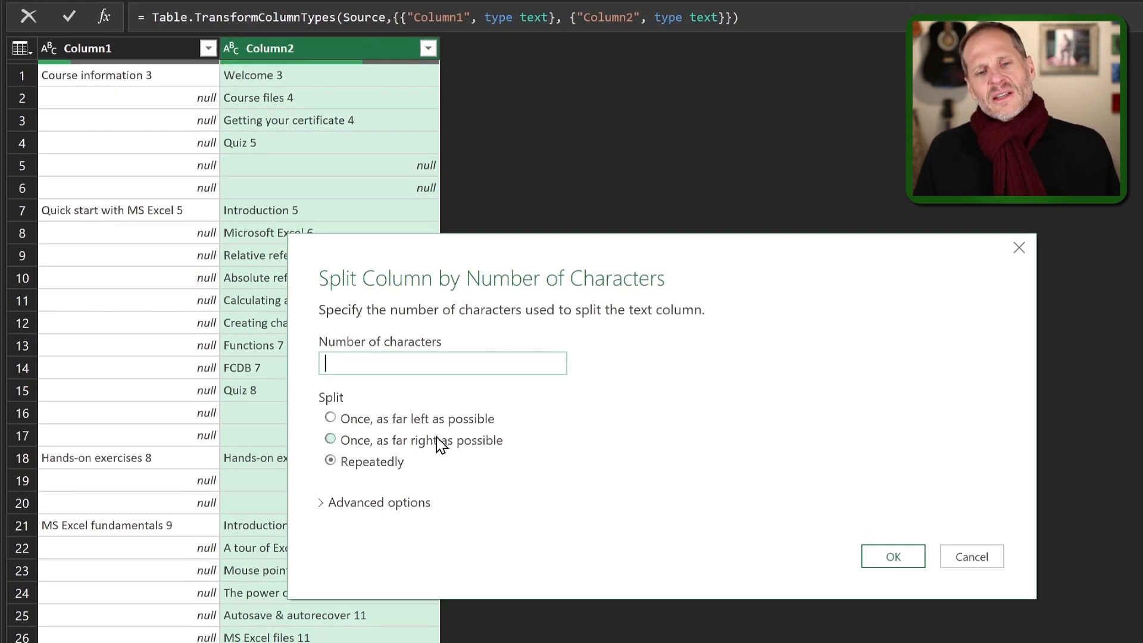
pyautogui.click(331, 440)
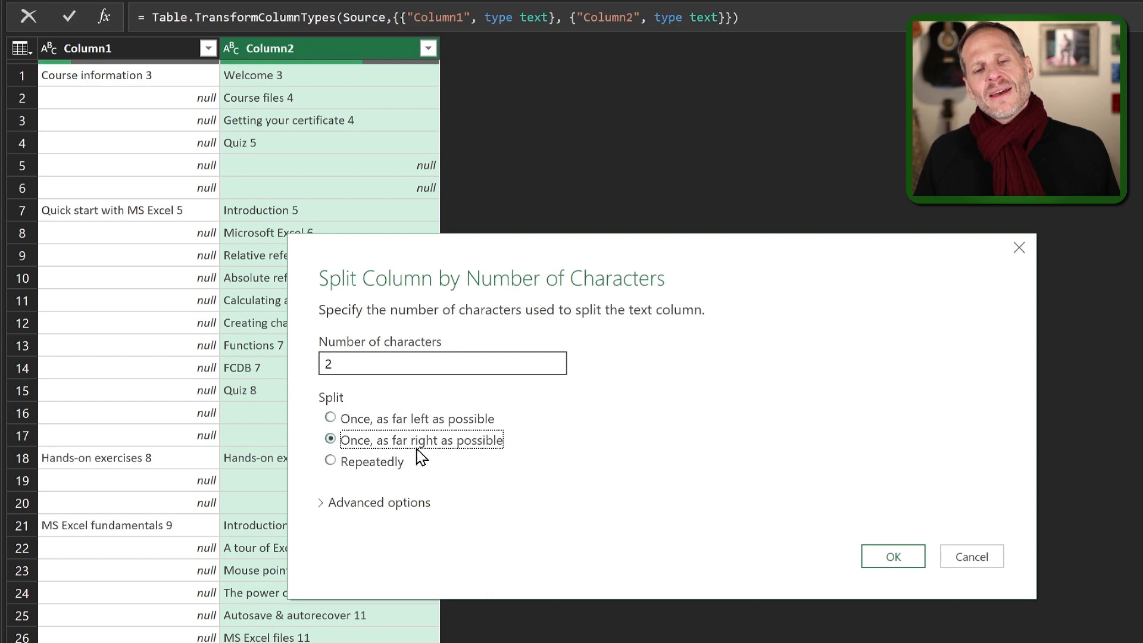
pyautogui.click(911, 566)
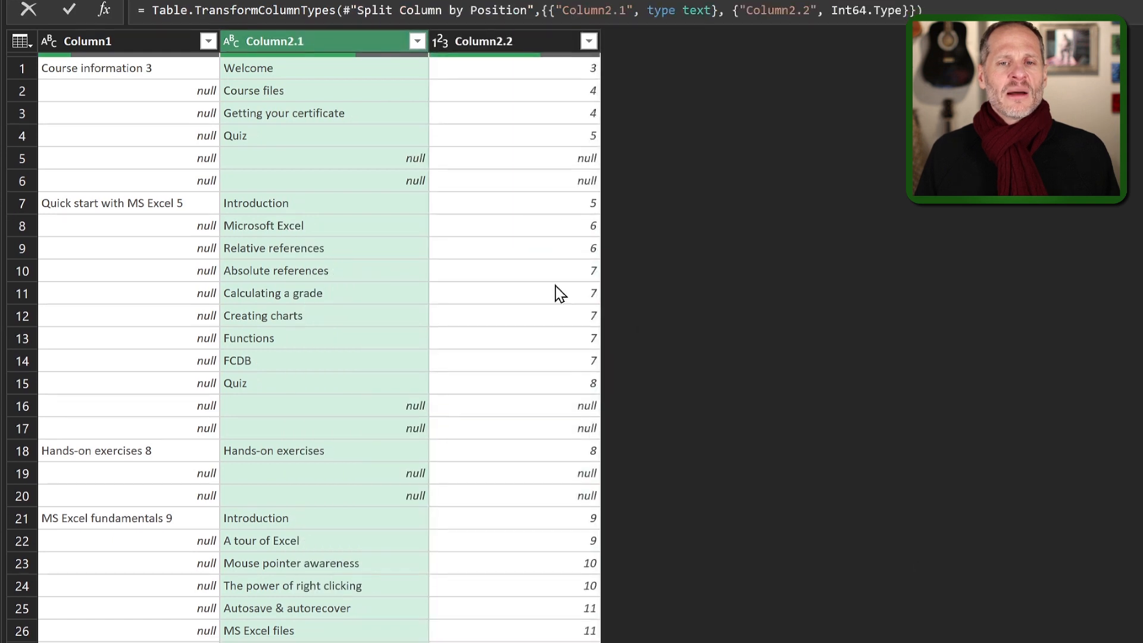
# Check the split rows and remove the page-number column Column2.2.
pyautogui.scroll(-15, 535, 514)
pyautogui.scroll(15, 536, 513)
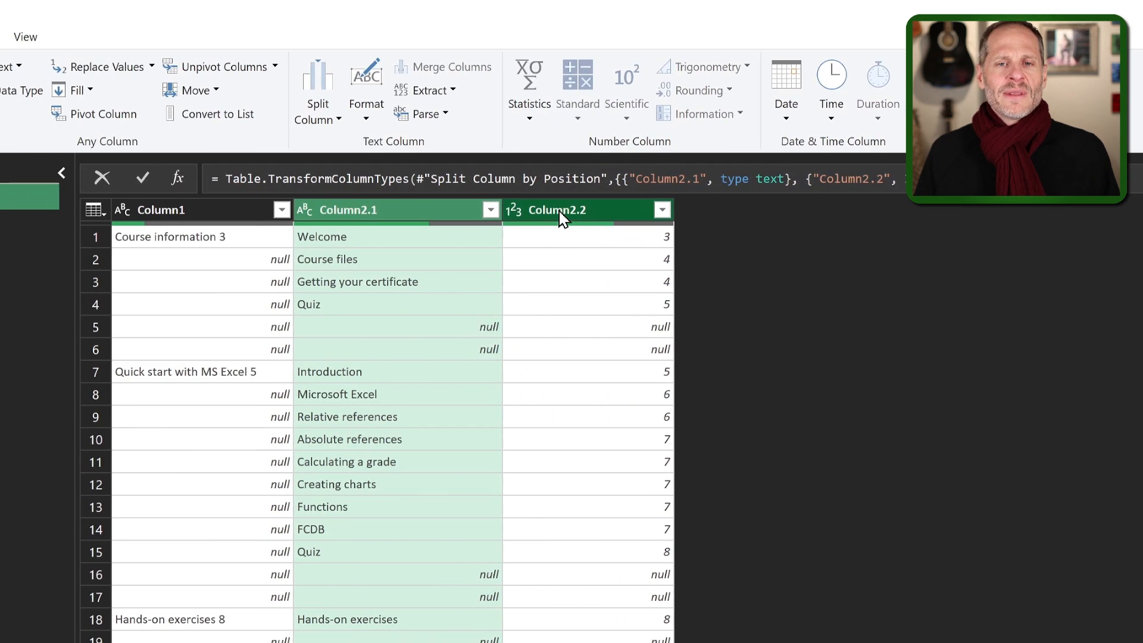
pyautogui.click(578, 219)
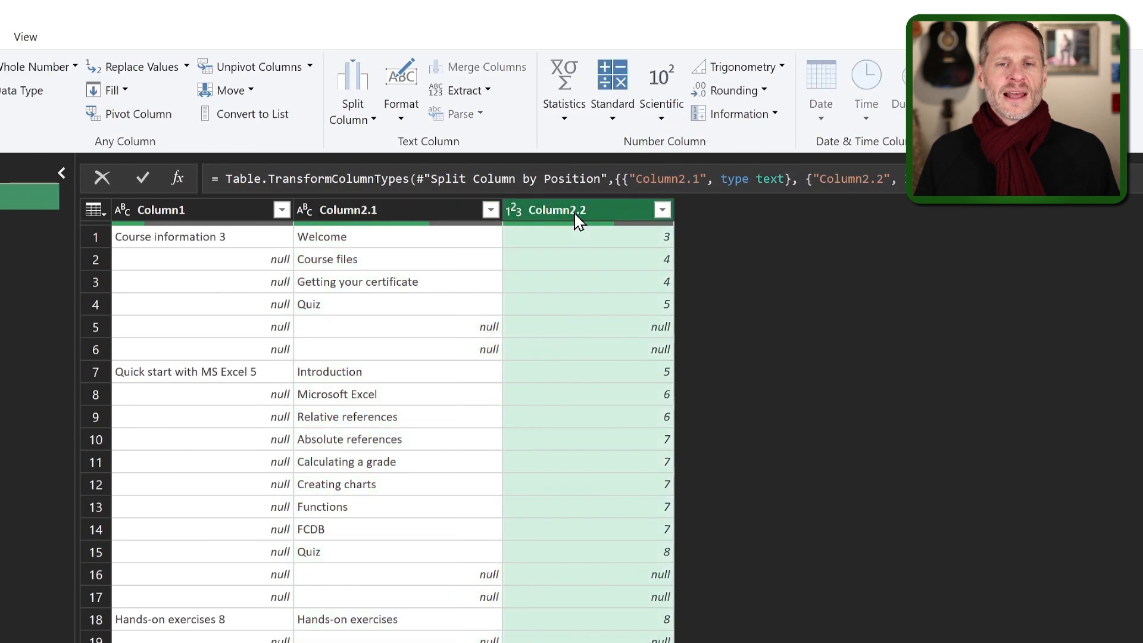
pyautogui.rightClick(576, 216)
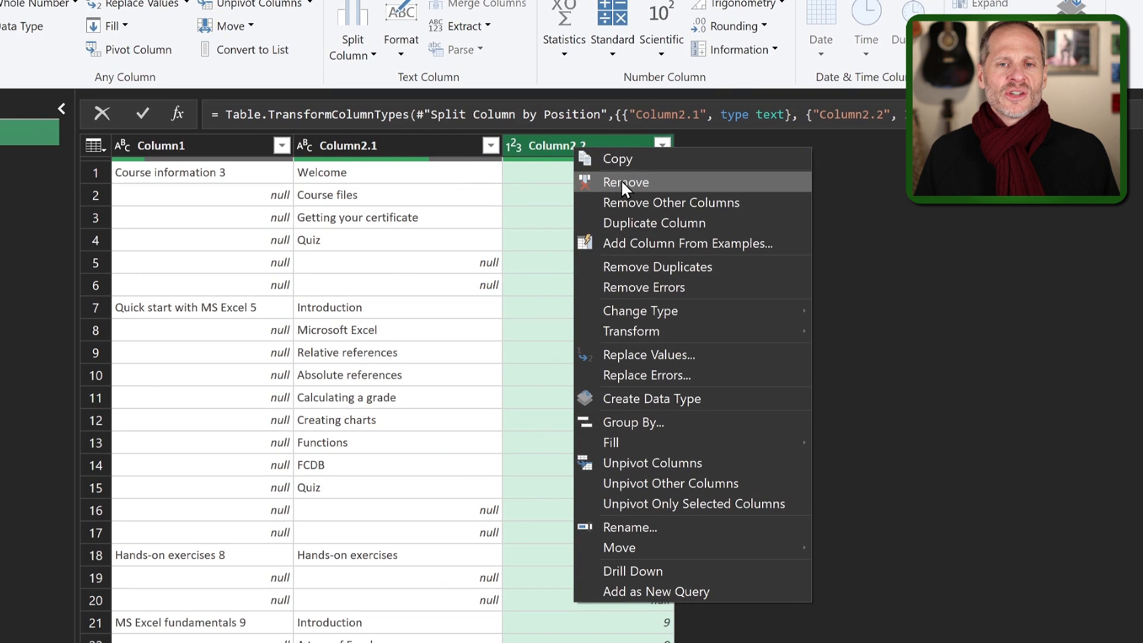
pyautogui.click(620, 182)
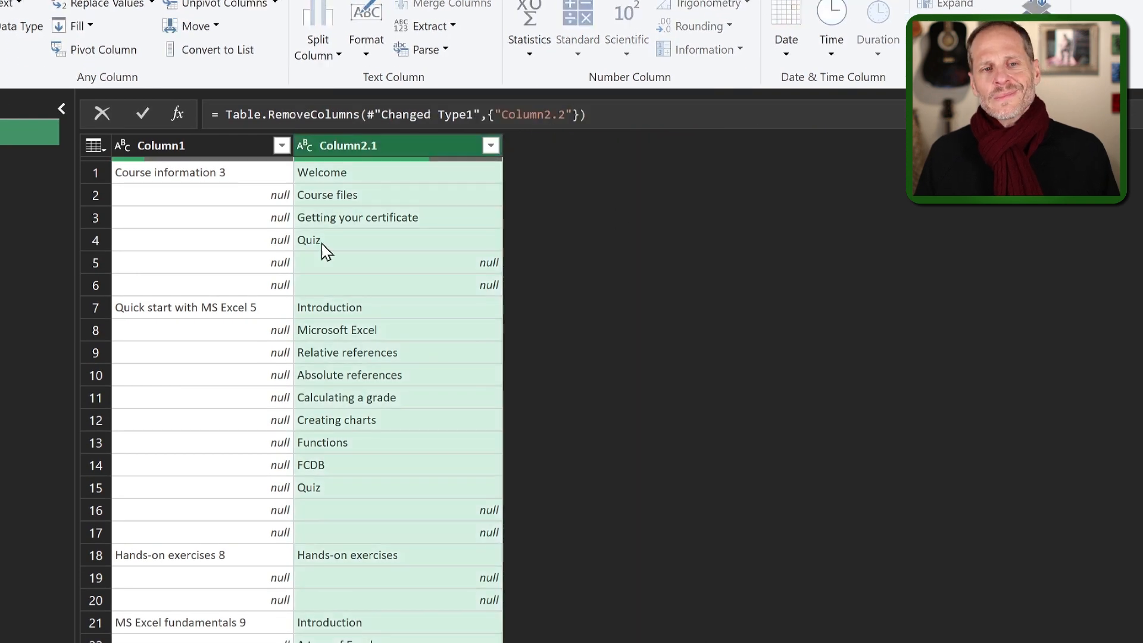
# Split Column1 by delimiter, using a space at the right-most delimiter.
pyautogui.click(209, 146)
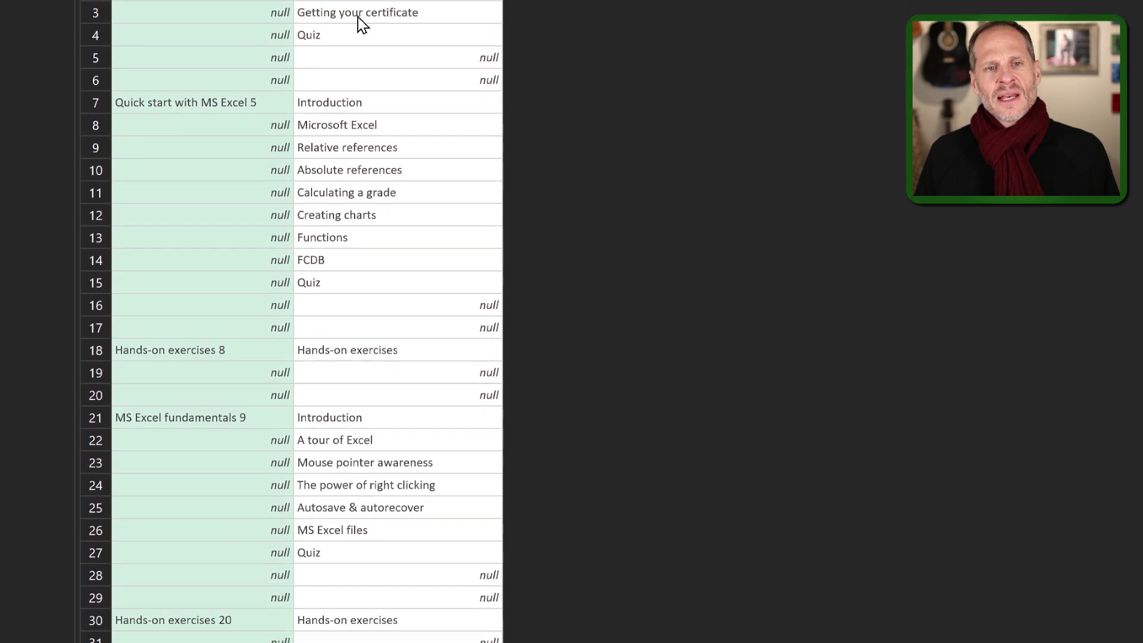
pyautogui.click(338, 111)
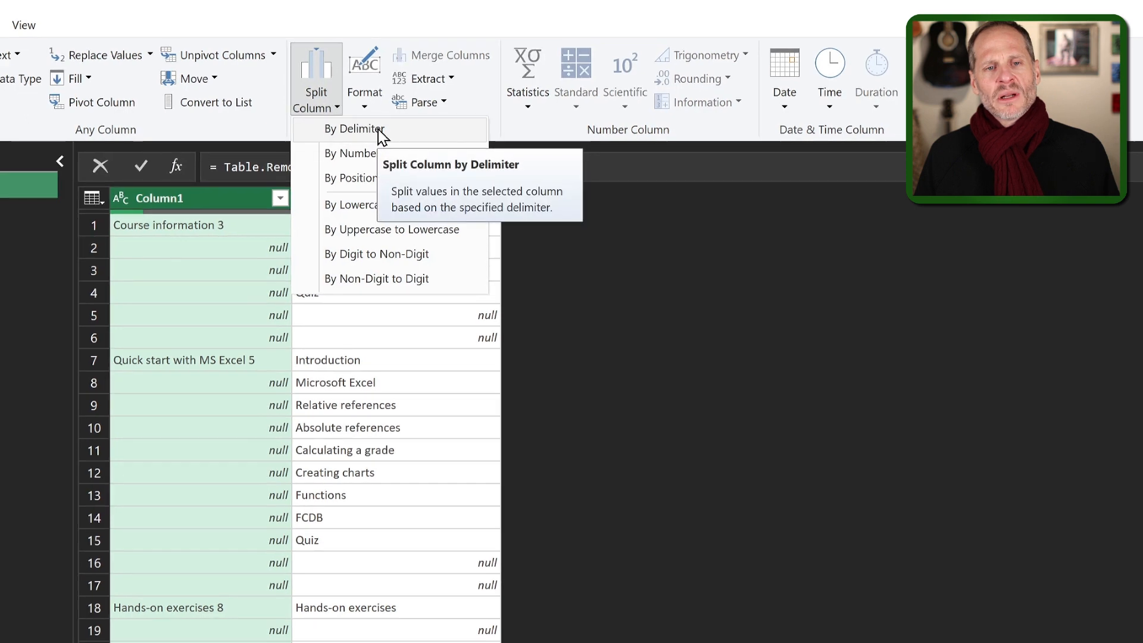
pyautogui.click(381, 132)
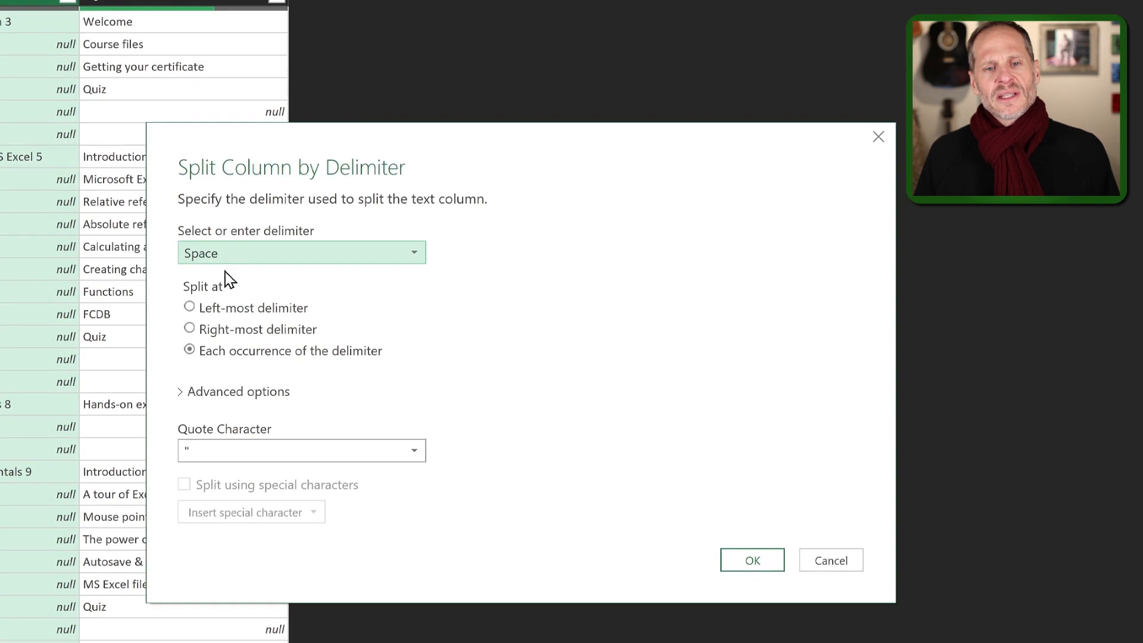
pyautogui.click(190, 332)
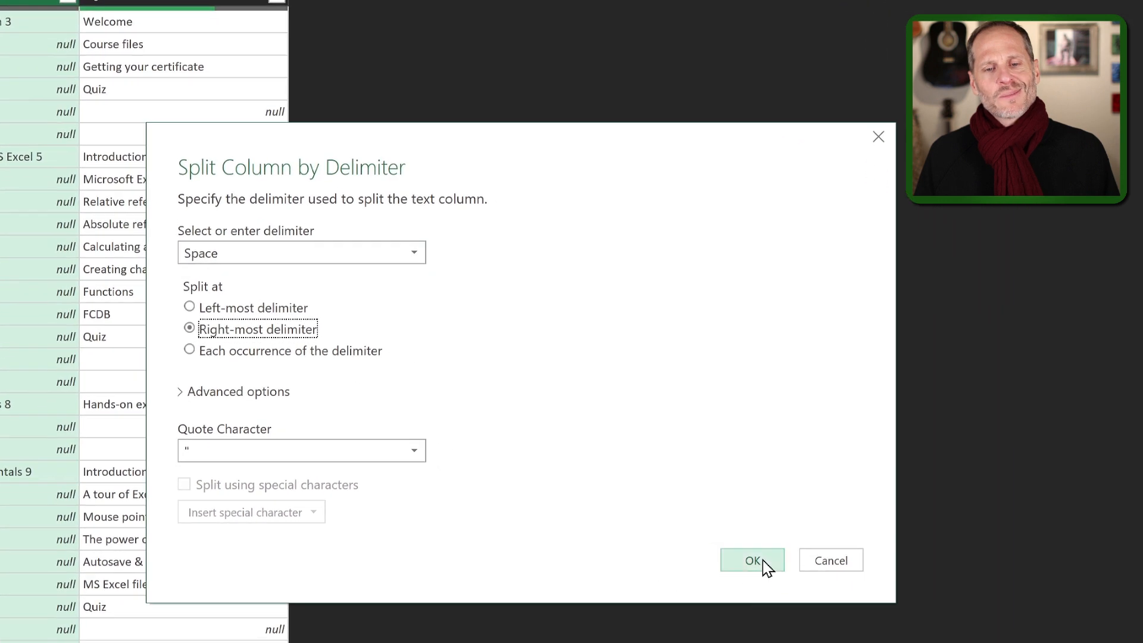
pyautogui.click(753, 561)
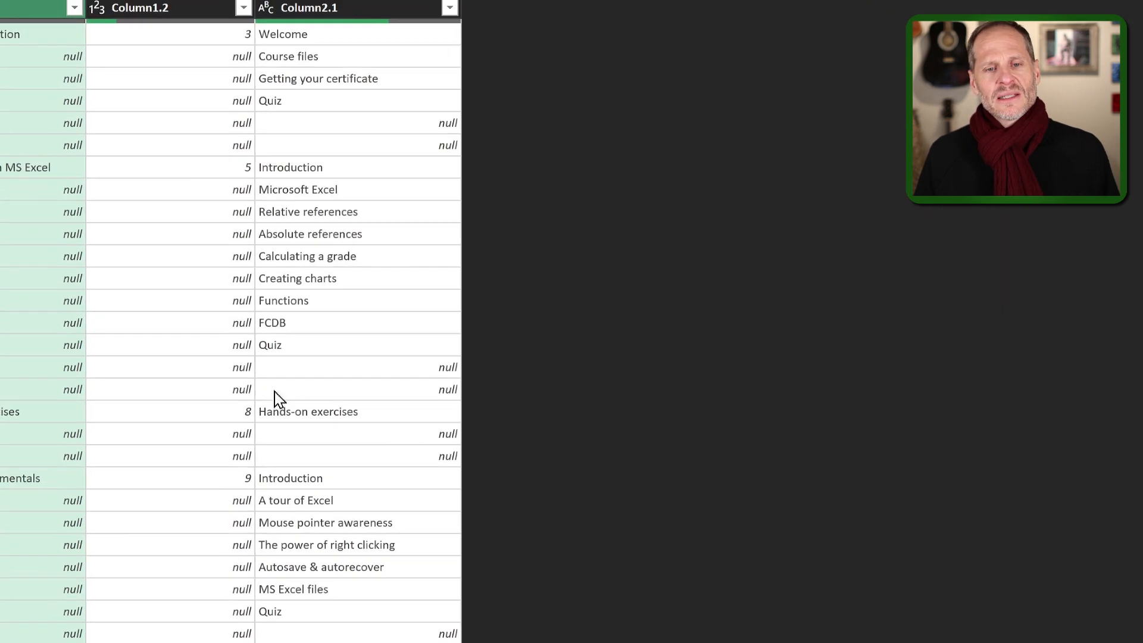
# Remove the page-number column Column1.2 that was split off the module headings.
pyautogui.scroll(-20, 444, 560)
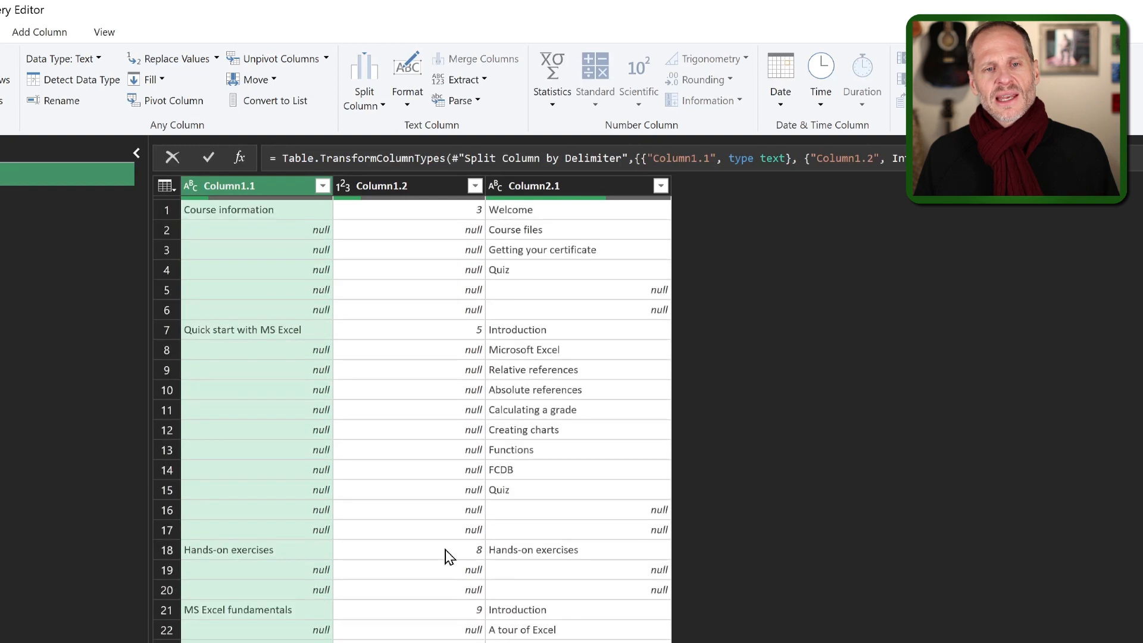
pyautogui.rightClick(418, 191)
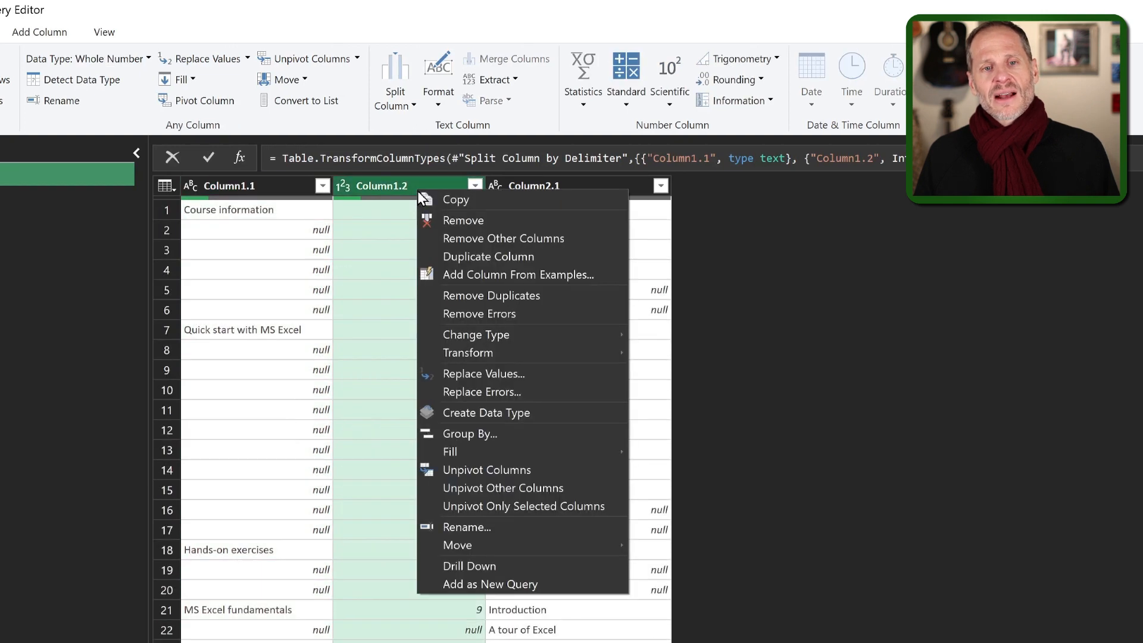
pyautogui.click(455, 221)
pyautogui.click(349, 309)
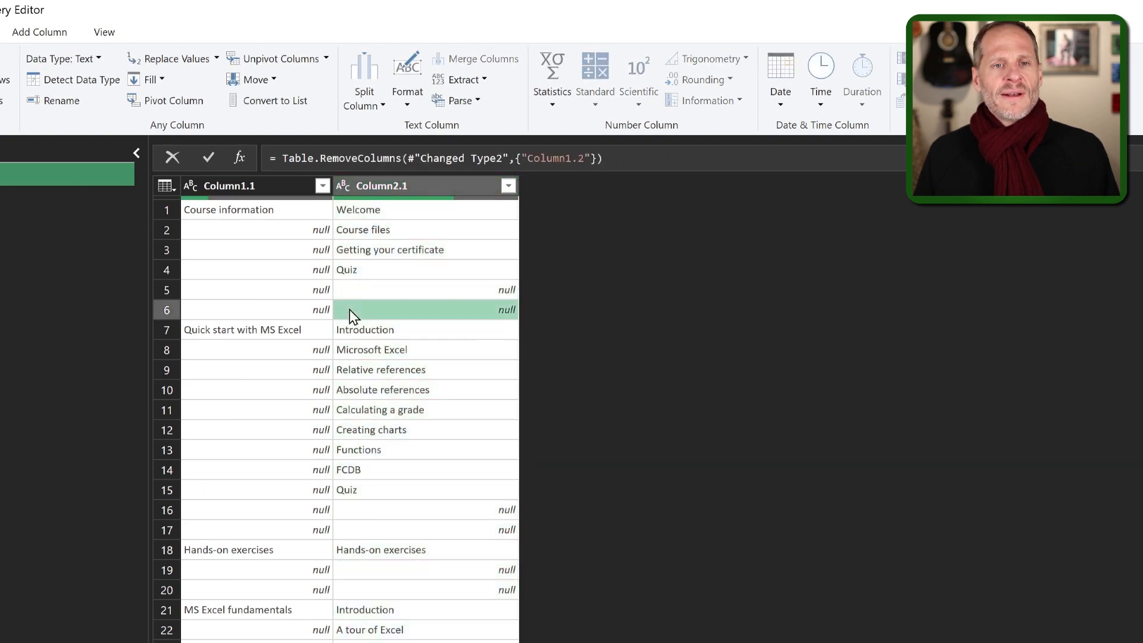
# Fill the module names in Column1.1 down into the null cells below each one.
pyautogui.click(246, 189)
pyautogui.rightClick(248, 195)
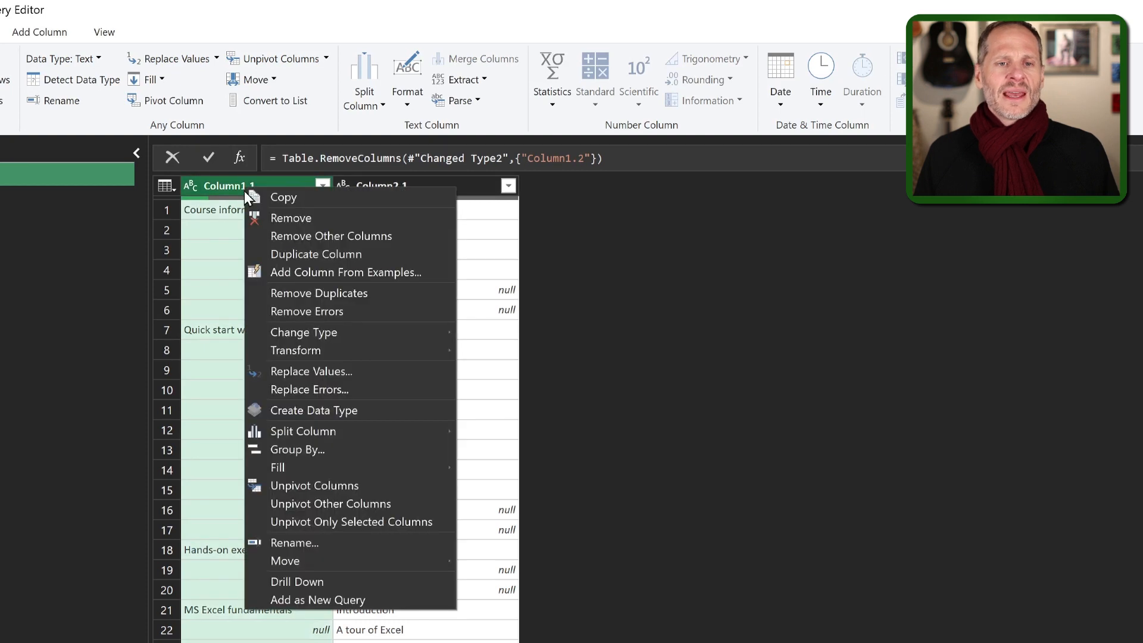
pyautogui.moveTo(309, 468)
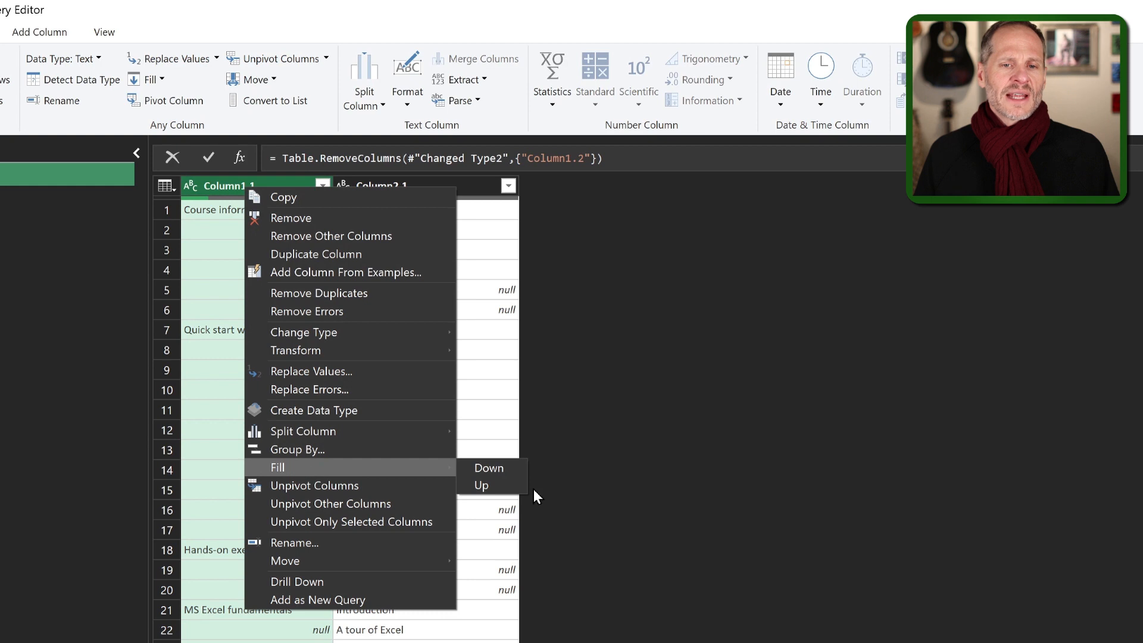
pyautogui.click(506, 468)
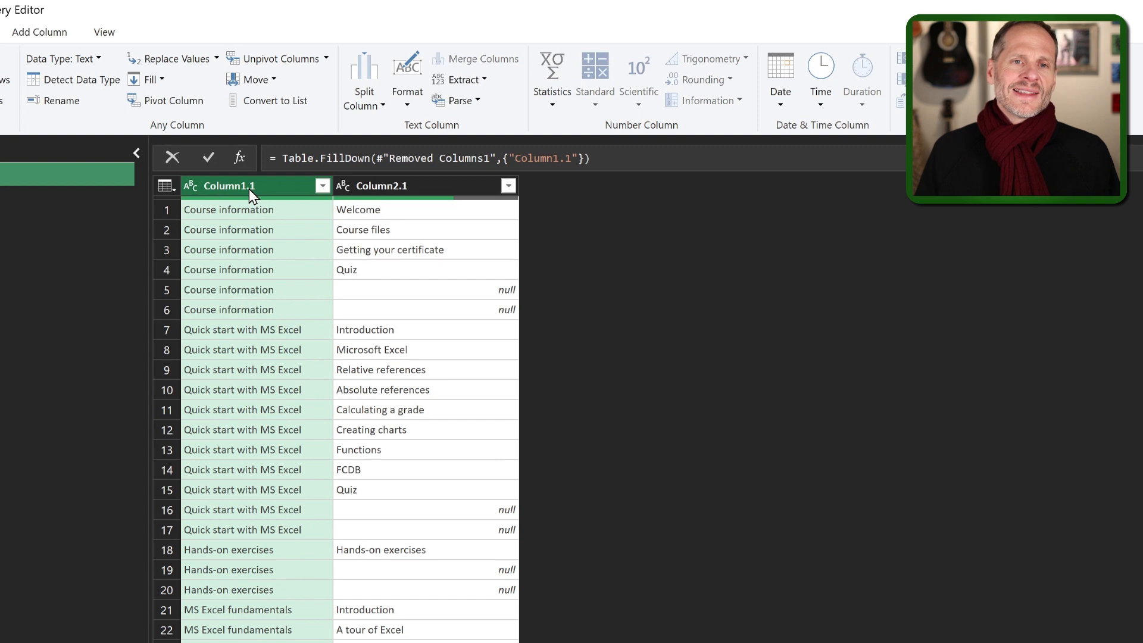
# Convert the module names in Column1.1 to uppercase and load the query result into the workbook.
pyautogui.click(407, 105)
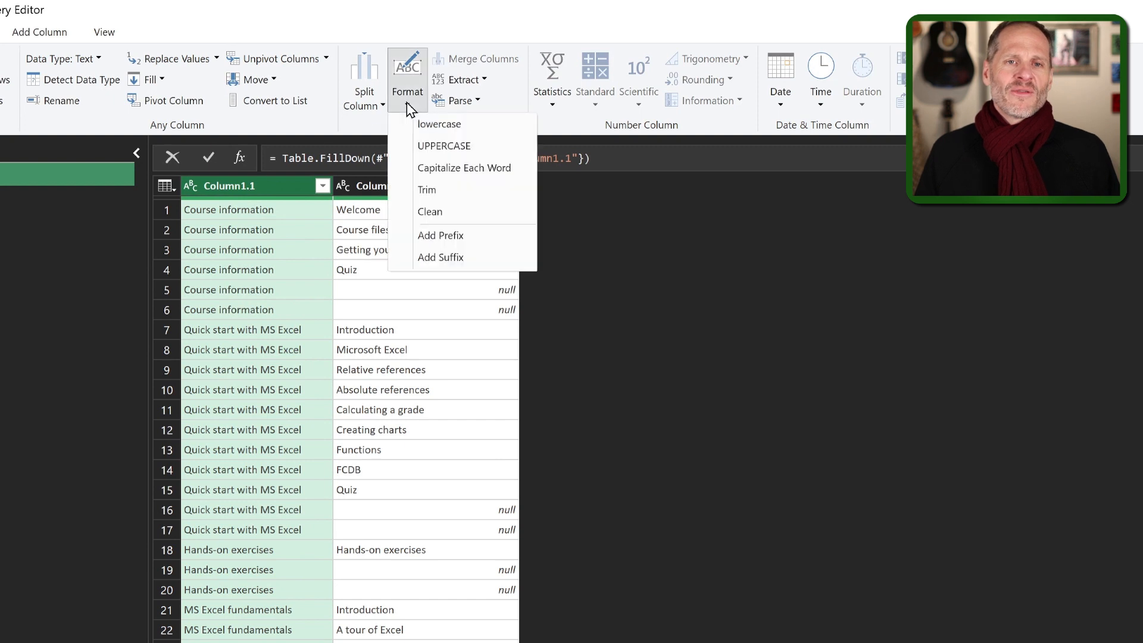
pyautogui.click(439, 148)
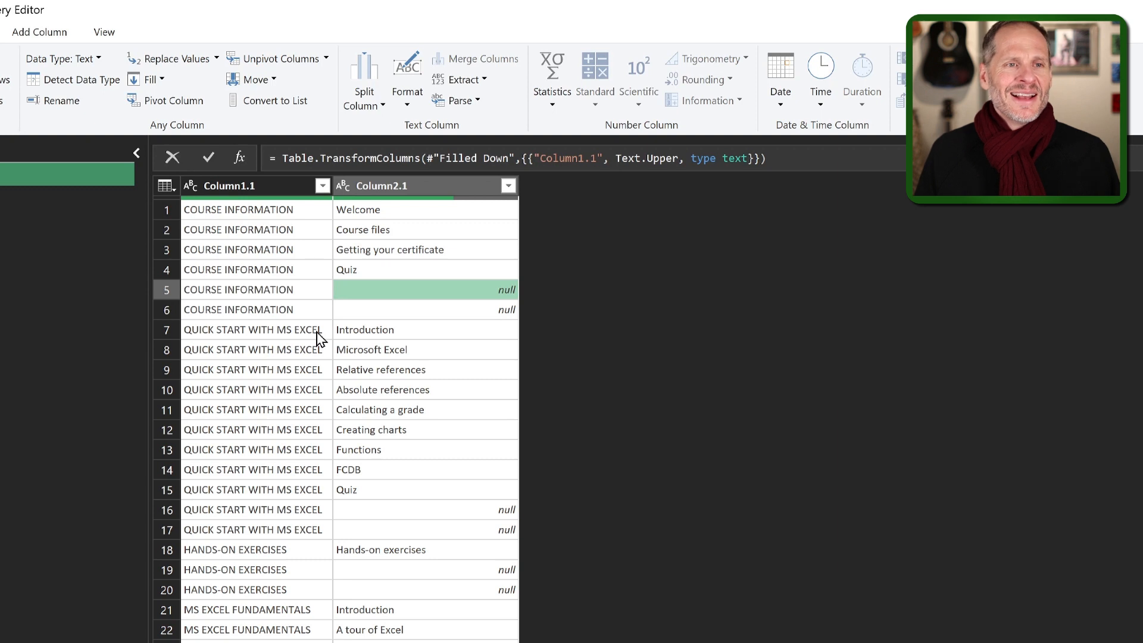
pyautogui.click(84, 36)
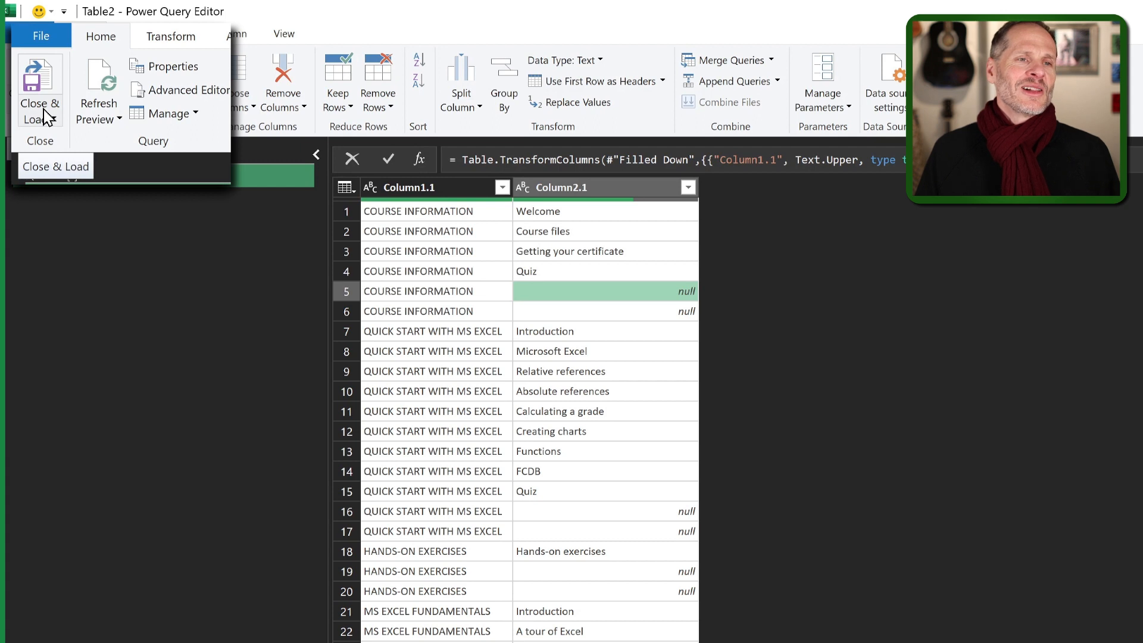
pyautogui.click(48, 118)
pyautogui.click(53, 141)
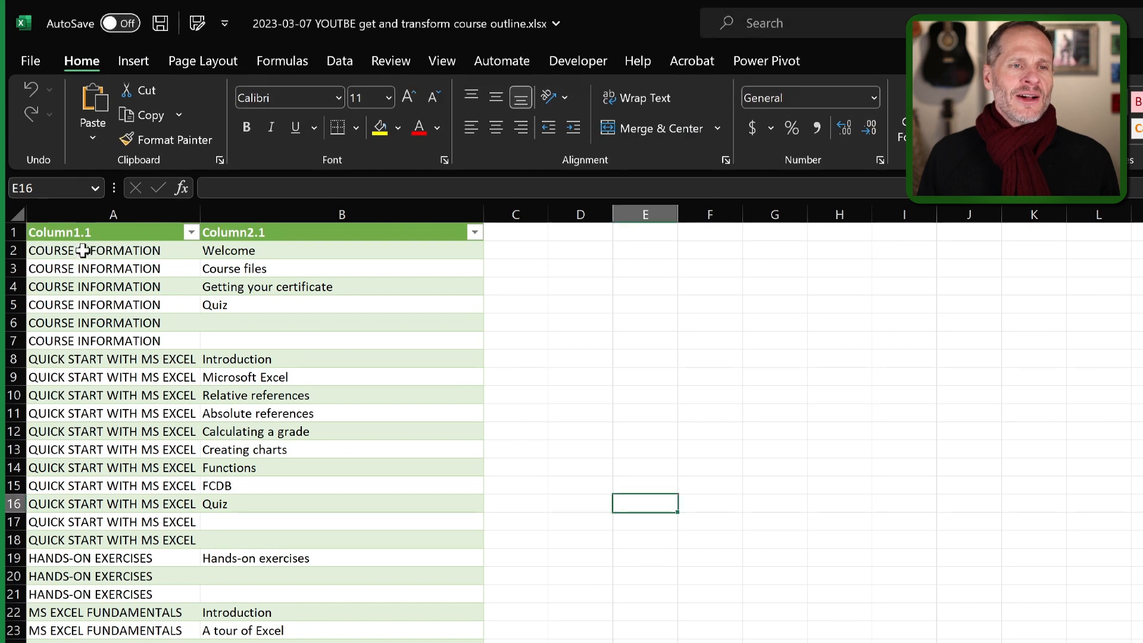
# Copy all data rows of the loaded table without the header and paste them as values into a new sheet.
pyautogui.moveTo(103, 251); pyautogui.dragTo(483, 590)
pyautogui.moveTo(316, 625); pyautogui.dragTo(315, 561)
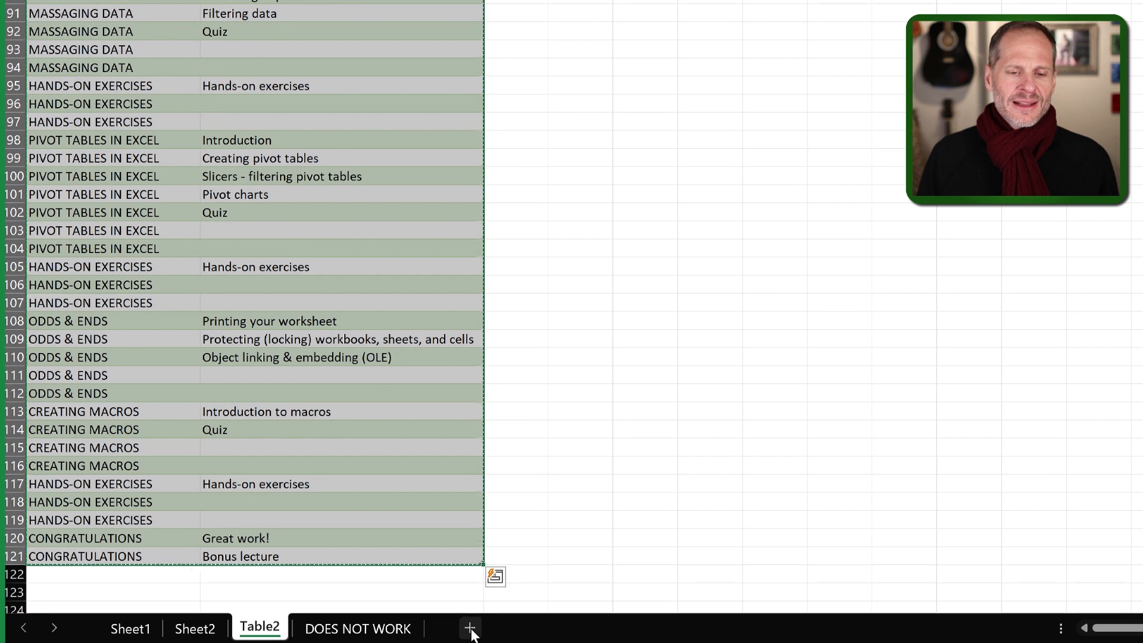
pyautogui.click(470, 629)
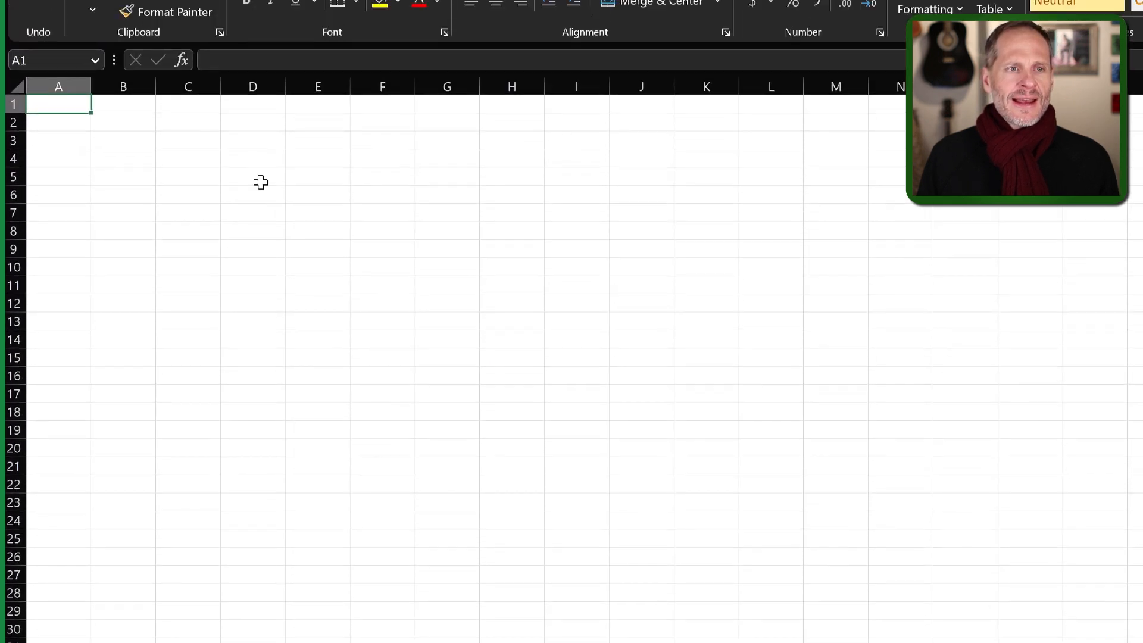
pyautogui.click(95, 96)
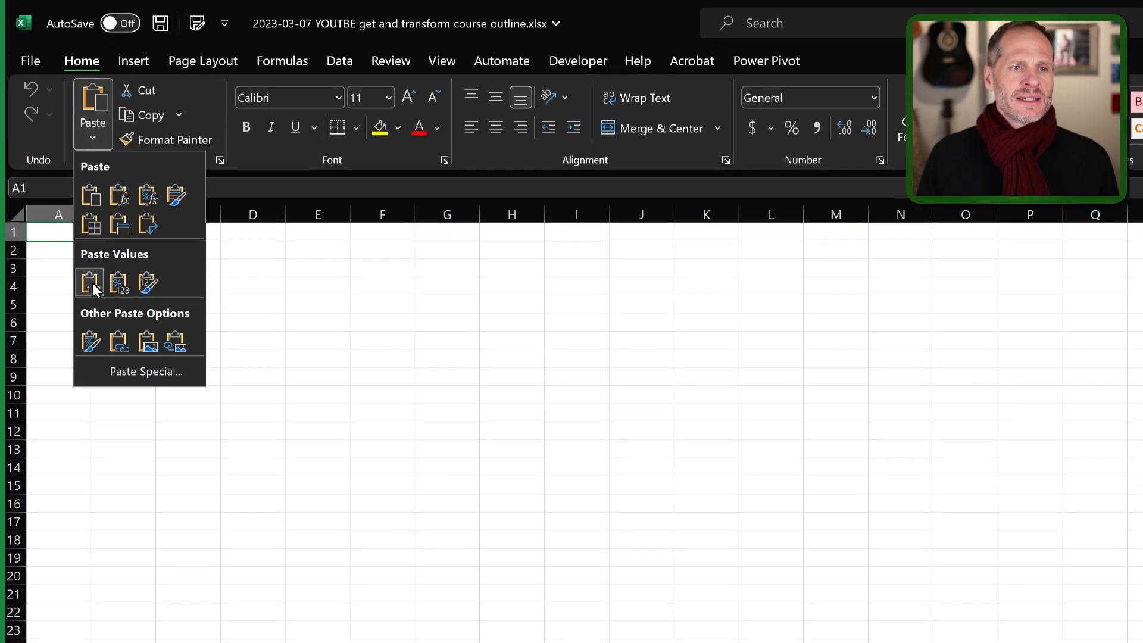
pyautogui.click(94, 284)
# Widen columns A and B of the pasted list so the module and video names fit.
pyautogui.doubleClick(90, 215)
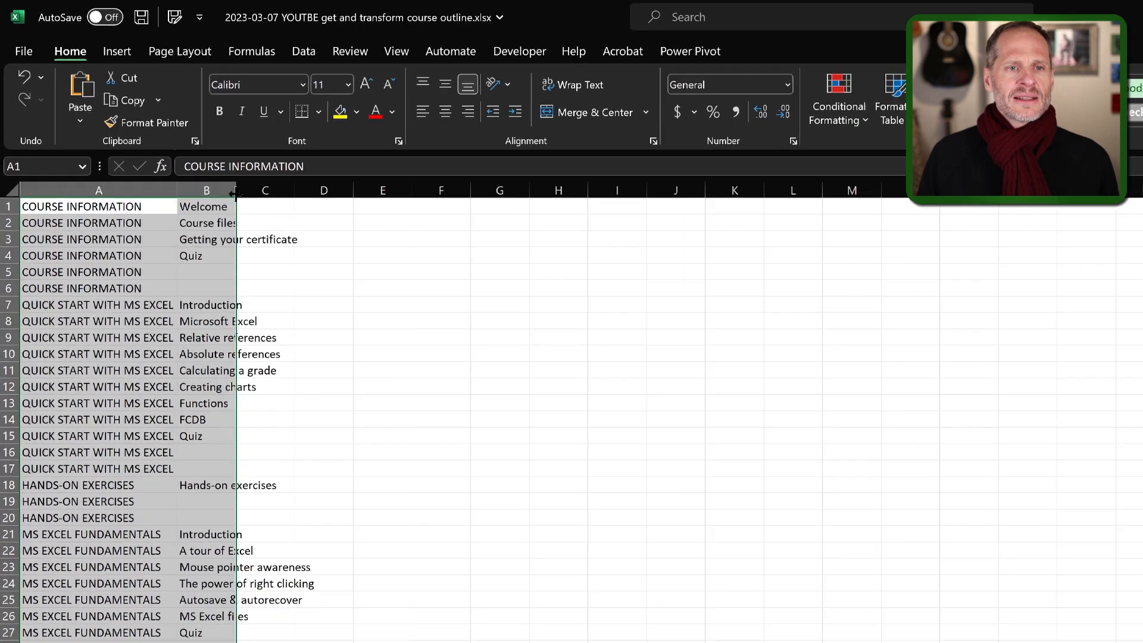
pyautogui.moveTo(236, 191); pyautogui.dragTo(434, 191)
pyautogui.click(288, 285)
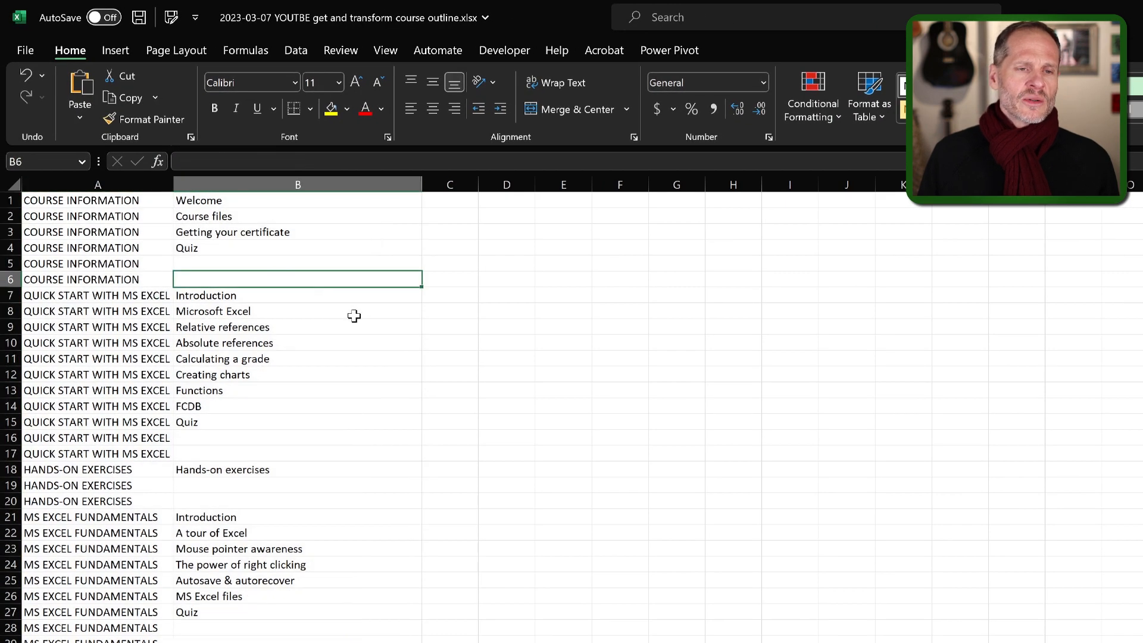
# Clear the module names that have no video beside them in A5:A6, A16:A17 and A19:A20.
pyautogui.moveTo(162, 257); pyautogui.dragTo(152, 274)
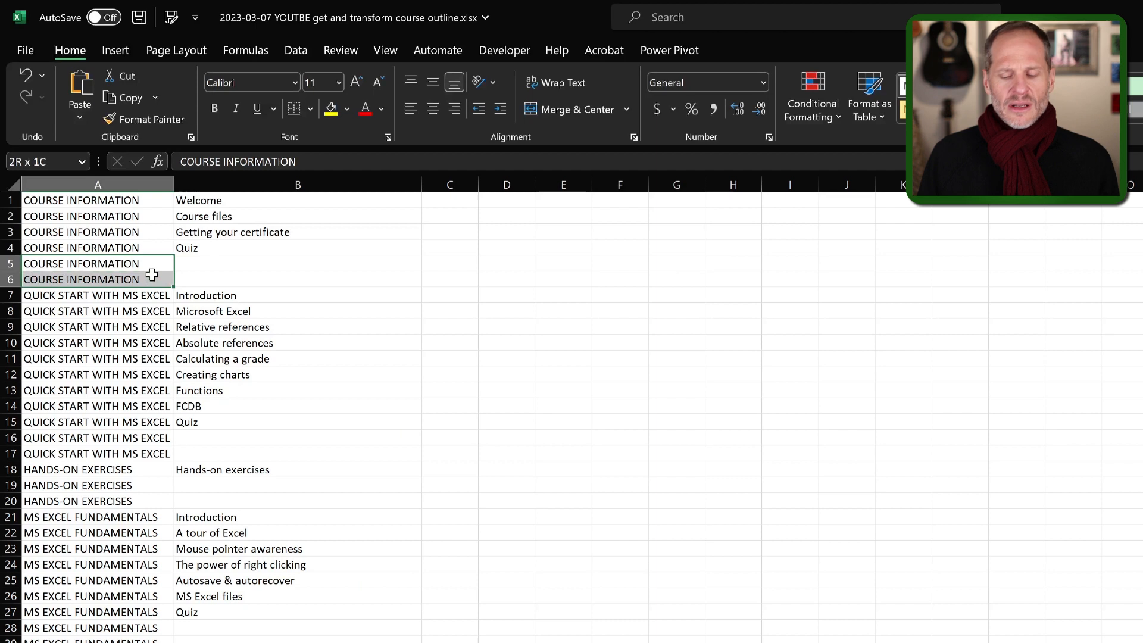
pyautogui.press('Delete')
pyautogui.moveTo(157, 438); pyautogui.dragTo(157, 454)
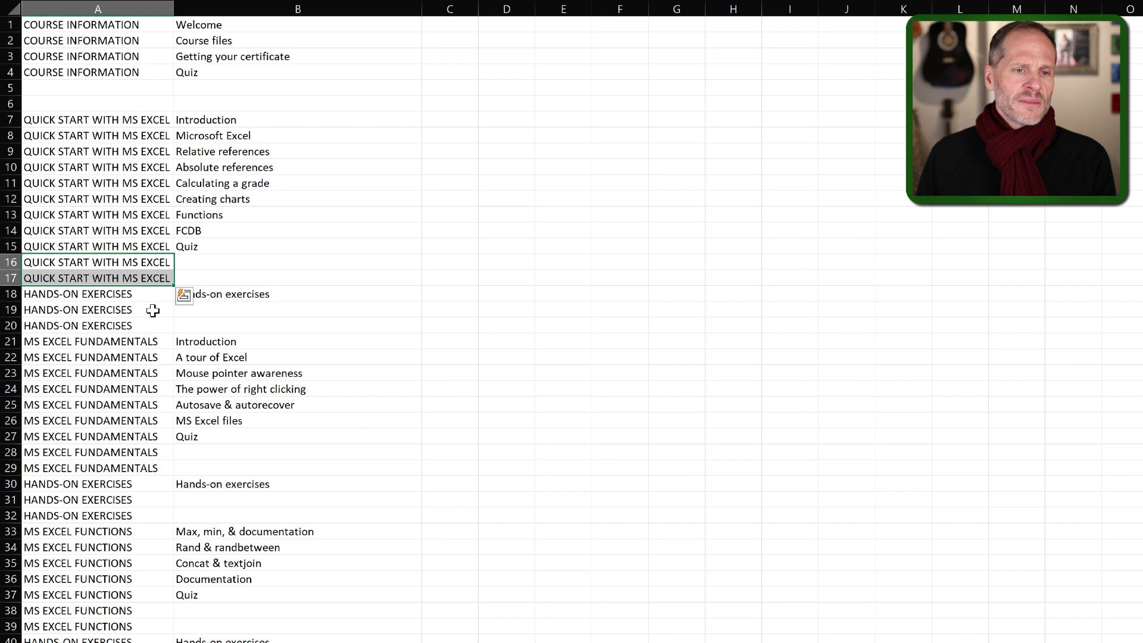
pyautogui.moveTo(153, 310); pyautogui.dragTo(153, 322)
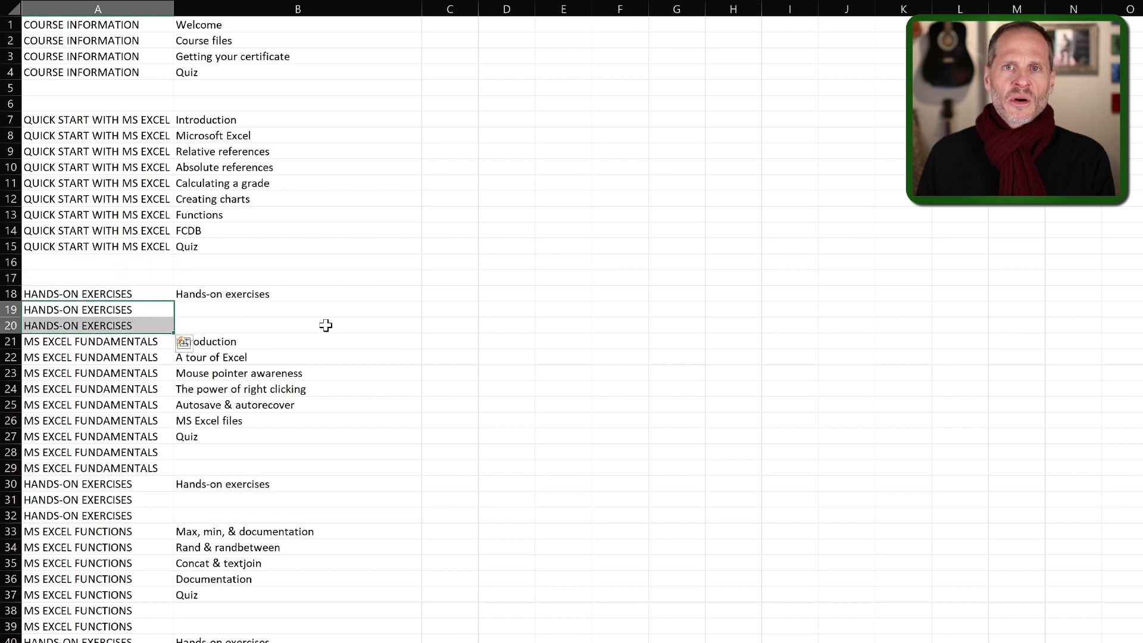
pyautogui.press('Delete')
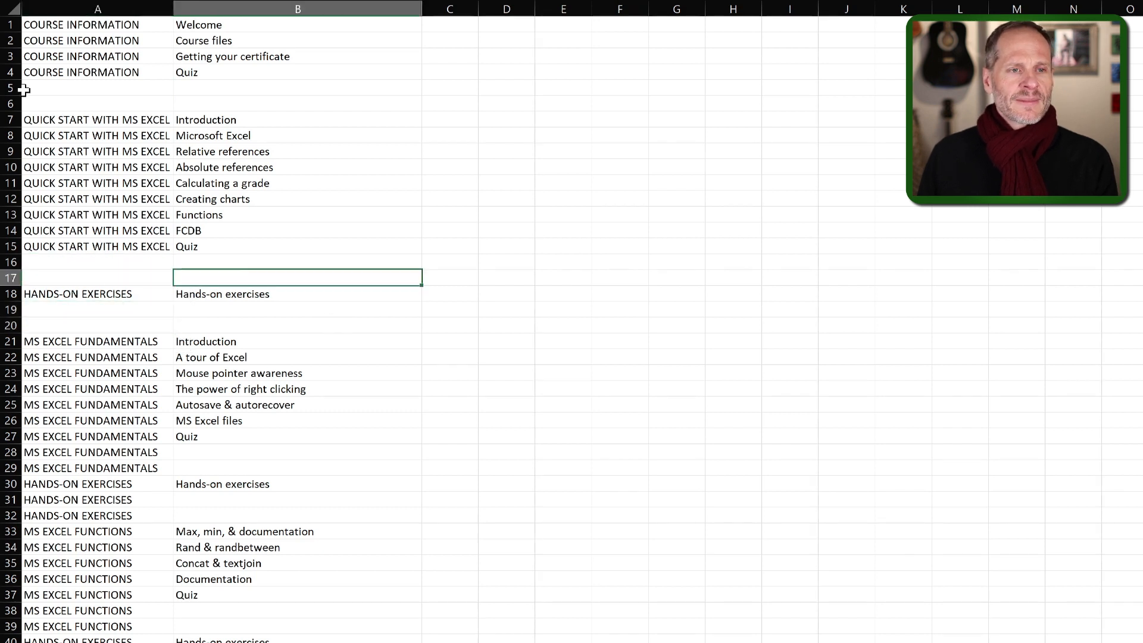
# Delete one of the two blank rows after each of the first three modules.
pyautogui.rightClick(11, 104)
pyautogui.click(65, 299)
pyautogui.rightClick(11, 246)
pyautogui.click(87, 440)
pyautogui.rightClick(14, 280)
pyautogui.click(79, 475)
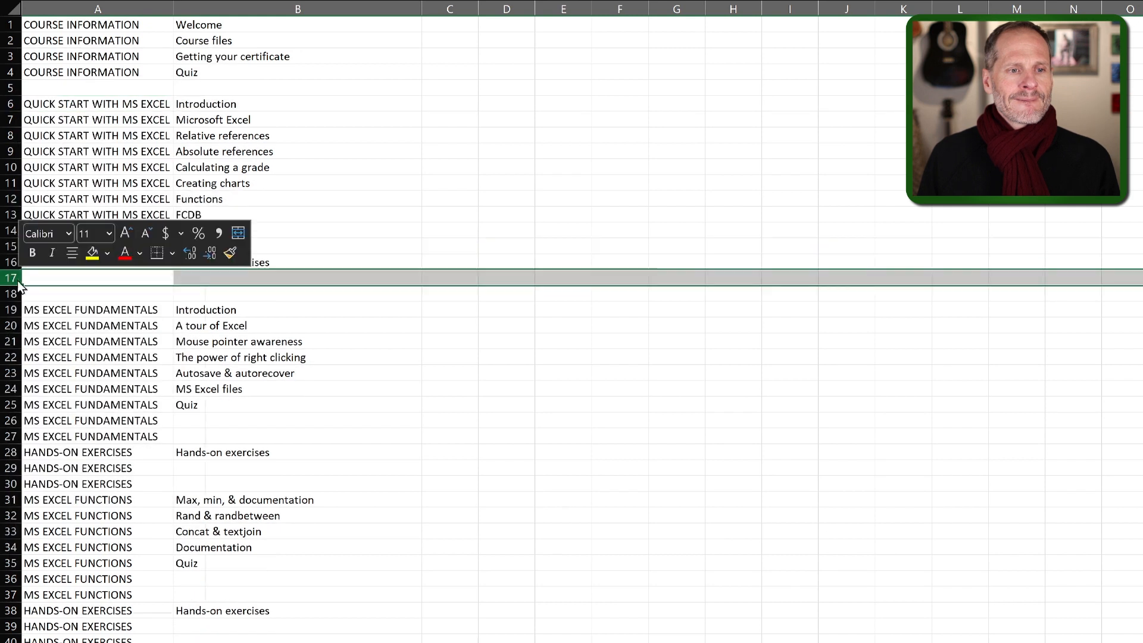
# Clear the module names without a video from MS EXCEL FUNDAMENTALS through the hands-on exercises following POPULAR EXCEL FUNCTIONS.
pyautogui.moveTo(140, 405); pyautogui.dragTo(142, 420)
pyautogui.press('Delete')
pyautogui.scroll(-4, 146, 358)
pyautogui.moveTo(148, 264); pyautogui.dragTo(149, 278)
pyautogui.press('Delete')
pyautogui.scroll(-5, 178, 381)
pyautogui.moveTo(149, 231); pyautogui.dragTo(149, 246)
pyautogui.press('Delete')
pyautogui.moveTo(148, 278); pyautogui.dragTo(149, 293)
pyautogui.press('Delete')
# Clear the module names without a video from FORMATTING FOR IMPACT down through the remaining modules.
pyautogui.scroll(-1, 151, 333)
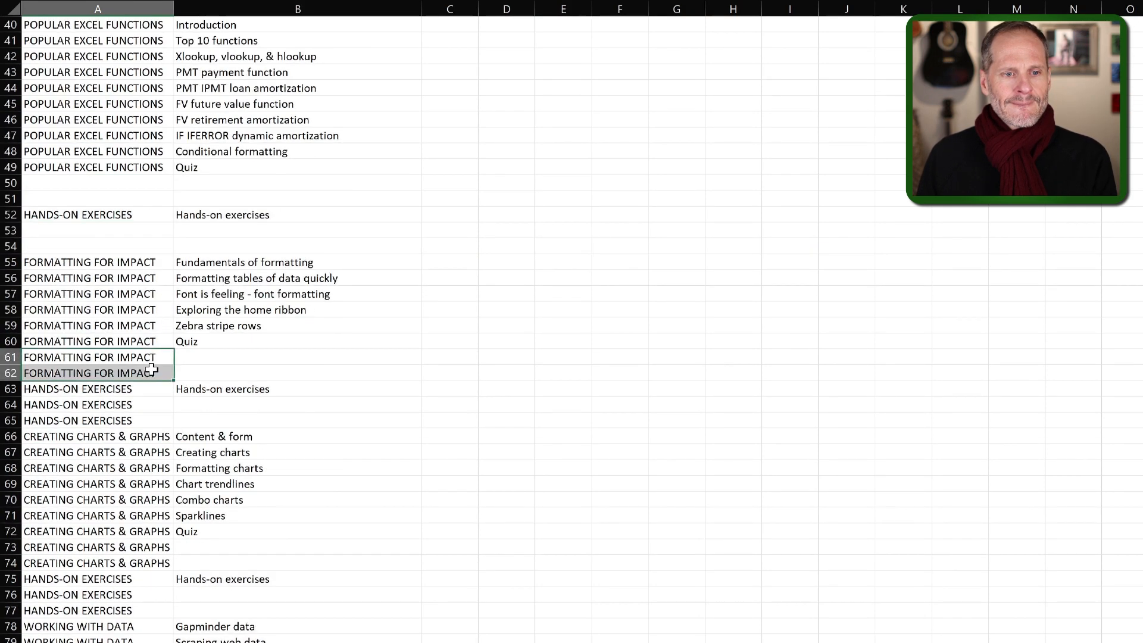
pyautogui.moveTo(151, 361); pyautogui.dragTo(151, 373)
pyautogui.press('Delete')
pyautogui.moveTo(144, 423); pyautogui.dragTo(144, 436)
pyautogui.press('Delete')
pyautogui.moveTo(144, 485); pyautogui.dragTo(145, 500)
pyautogui.press('Delete')
pyautogui.moveTo(144, 532); pyautogui.dragTo(144, 548)
pyautogui.press('Delete')
# Select one surplus blank row in each remaining double gap between modules and delete them all together.
pyautogui.click(13, 548)
pyautogui.keyDown('ctrl'); pyautogui.click(13, 500); pyautogui.keyUp('ctrl')
pyautogui.keyDown('ctrl'); pyautogui.click(15, 200); pyautogui.keyUp('ctrl')
pyautogui.keyDown('ctrl'); pyautogui.click(14, 152); pyautogui.keyUp('ctrl')
pyautogui.scroll(6, 13, 179)
pyautogui.keyDown('ctrl'); pyautogui.click(13, 246); pyautogui.keyUp('ctrl')
pyautogui.keyDown('ctrl'); pyautogui.click(13, 199); pyautogui.keyUp('ctrl')
pyautogui.keyDown('ctrl'); pyautogui.click(13, 373); pyautogui.keyUp('ctrl')
pyautogui.keyDown('ctrl'); pyautogui.click(13, 326); pyautogui.keyUp('ctrl')
pyautogui.rightClick(12, 423)
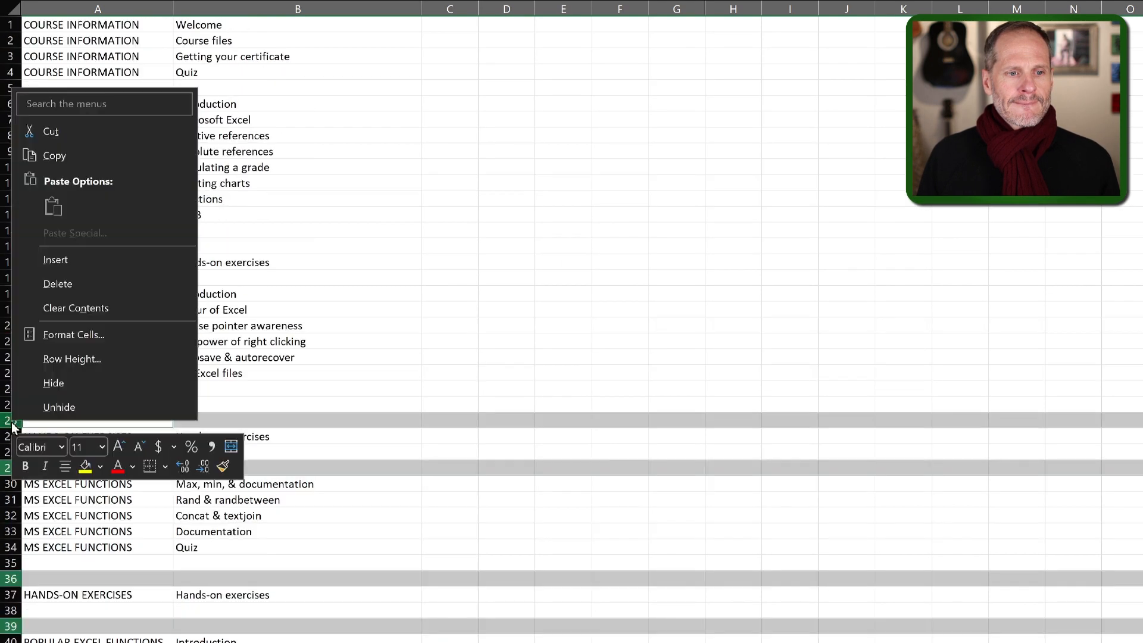
pyautogui.click(88, 283)
pyautogui.click(240, 394)
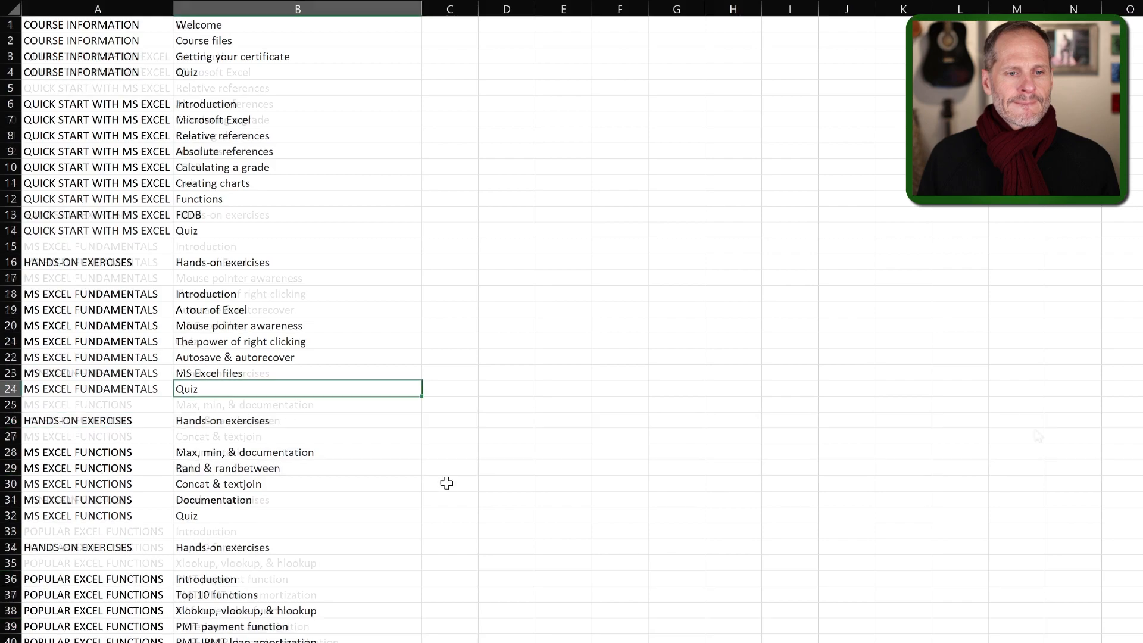
# Switch to the course spreadsheet in Google Sheets and open its LIVE sheet.
pyautogui.hotkey('alt', 'Tab')
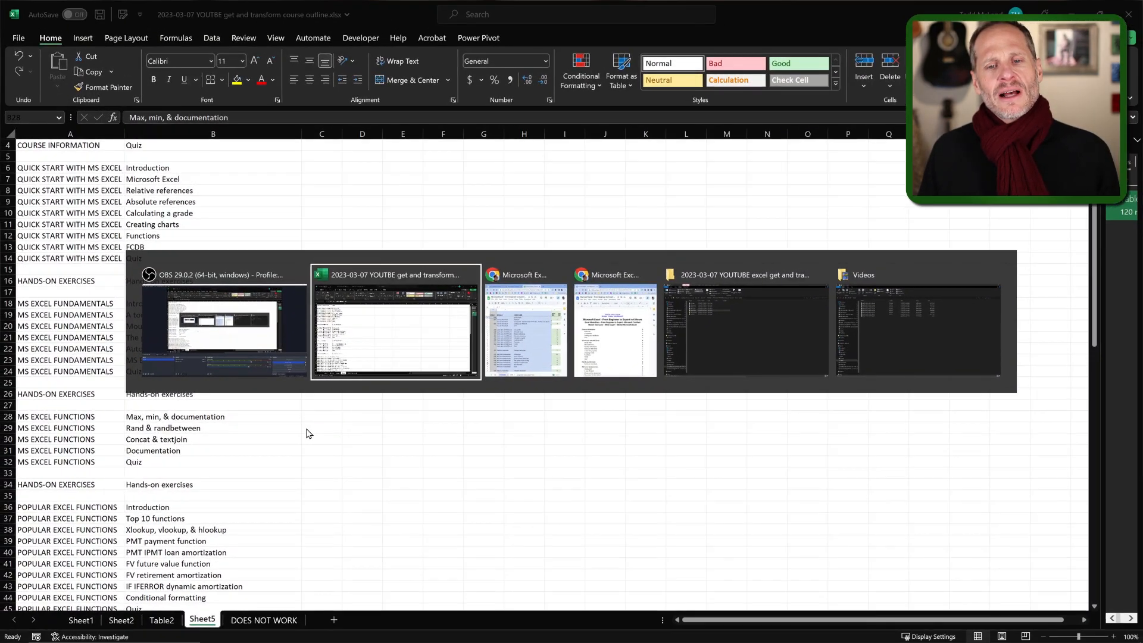
pyautogui.hotkey('alt', 'Tab')
pyautogui.hotkey('alt', 'Tab')
pyautogui.hotkey('alt', 'Tab')
pyautogui.hotkey('alt', 'Tab')
pyautogui.hotkey('alt', 'Tab')
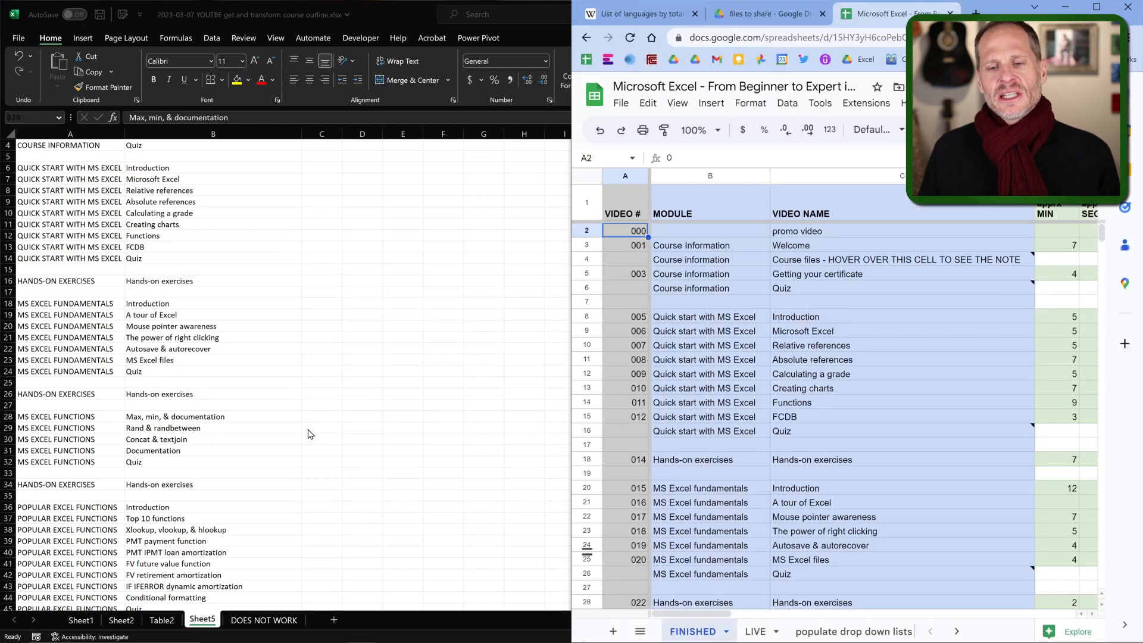
pyautogui.hotkey('alt', 'Tab')
pyautogui.hotkey('alt', 'Tab')
pyautogui.hotkey('alt', 'Tab')
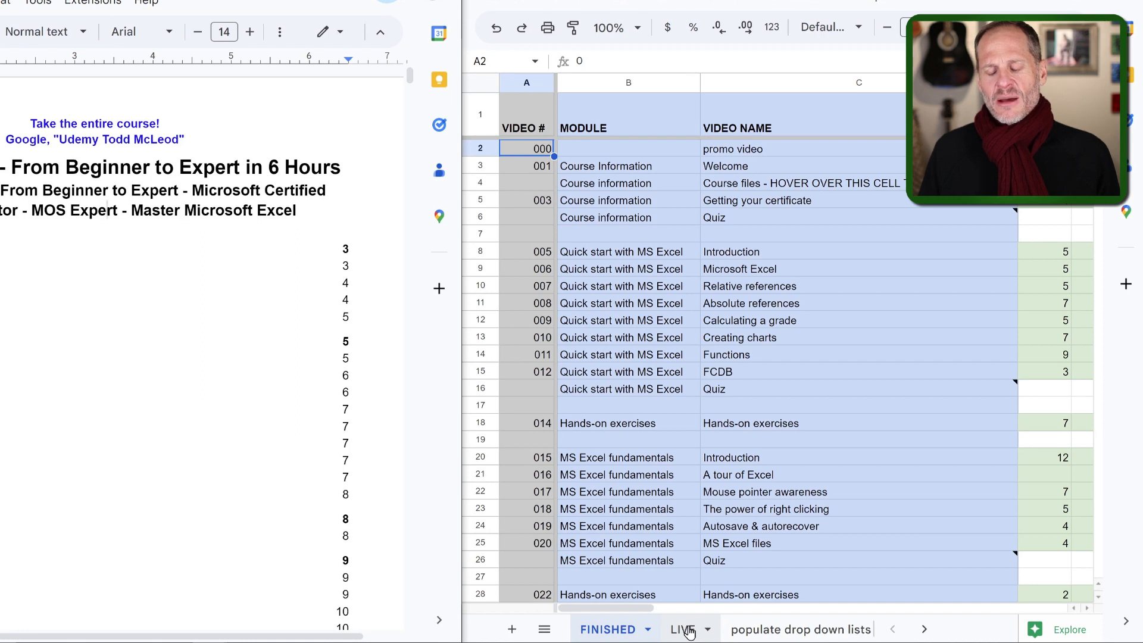
pyautogui.click(683, 629)
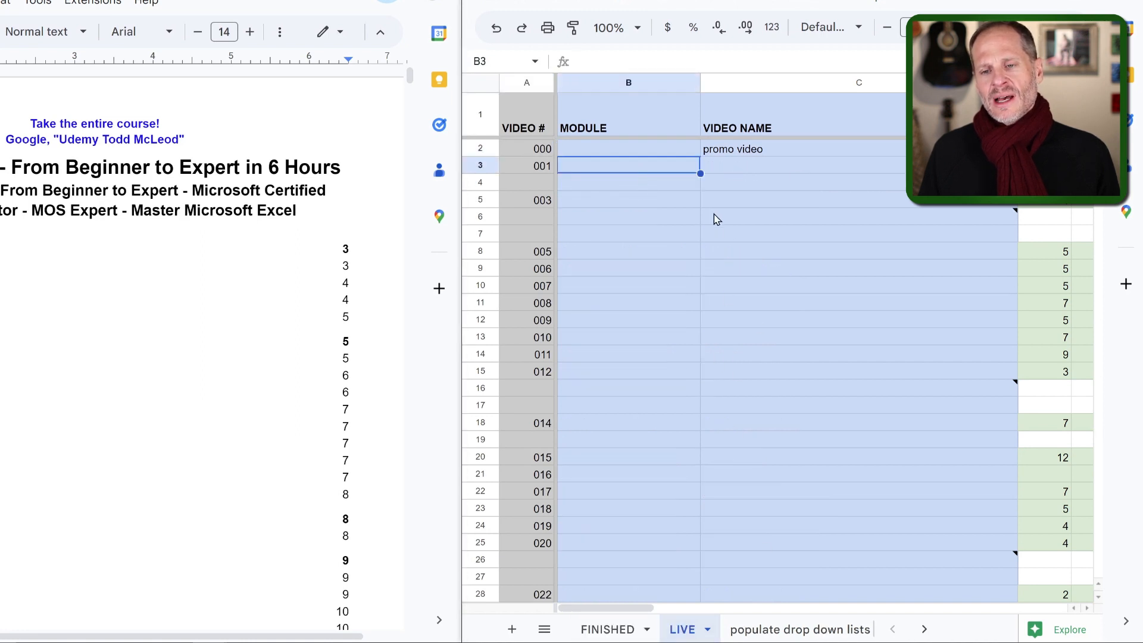
# Switch back to the Excel workbook and copy the cleaned module and video list in A1:B99 of Sheet5.
pyautogui.hotkey('alt', 'Tab')
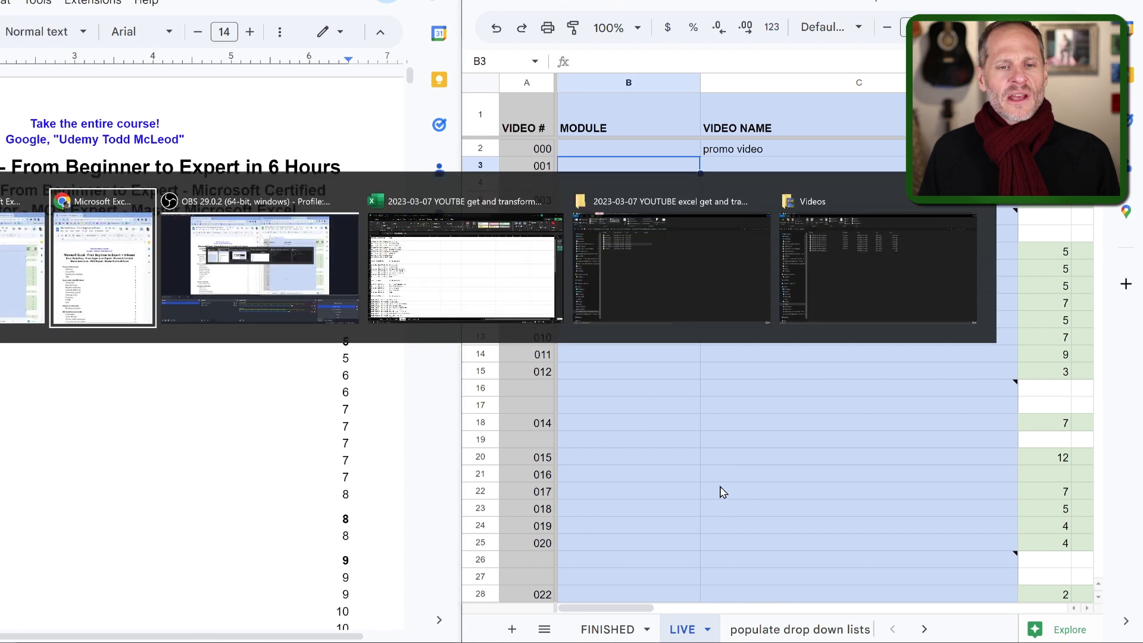
pyautogui.hotkey('alt', 'Tab')
pyautogui.hotkey('alt', 'Tab')
pyautogui.hotkey('alt', 'Tab')
pyautogui.hotkey('alt', 'Tab')
pyautogui.hotkey('alt', 'Tab')
pyautogui.hotkey('alt', 'Tab')
pyautogui.hotkey('alt', 'Tab')
pyautogui.hotkey('alt', 'Tab')
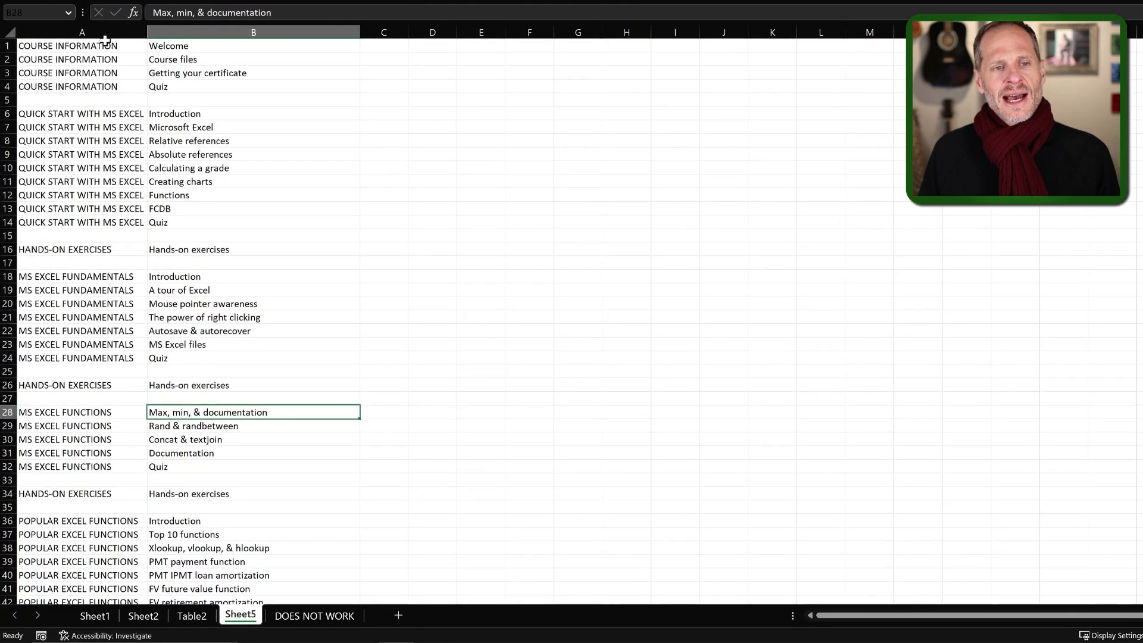
pyautogui.moveTo(107, 47); pyautogui.dragTo(273, 574)
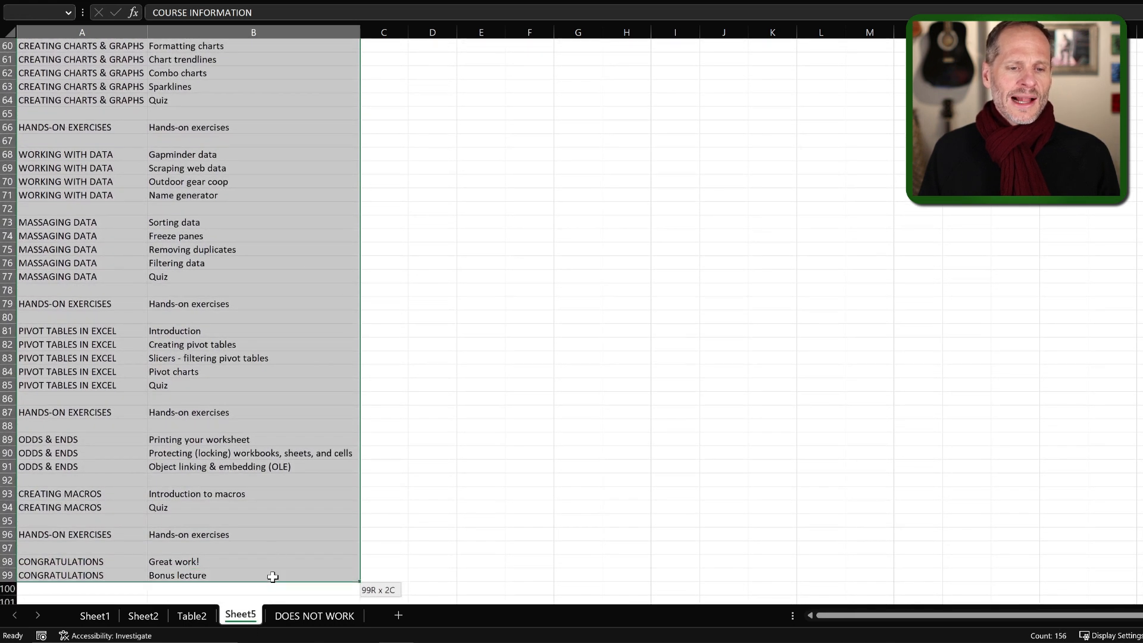
pyautogui.hotkey('ctrl', 'c')
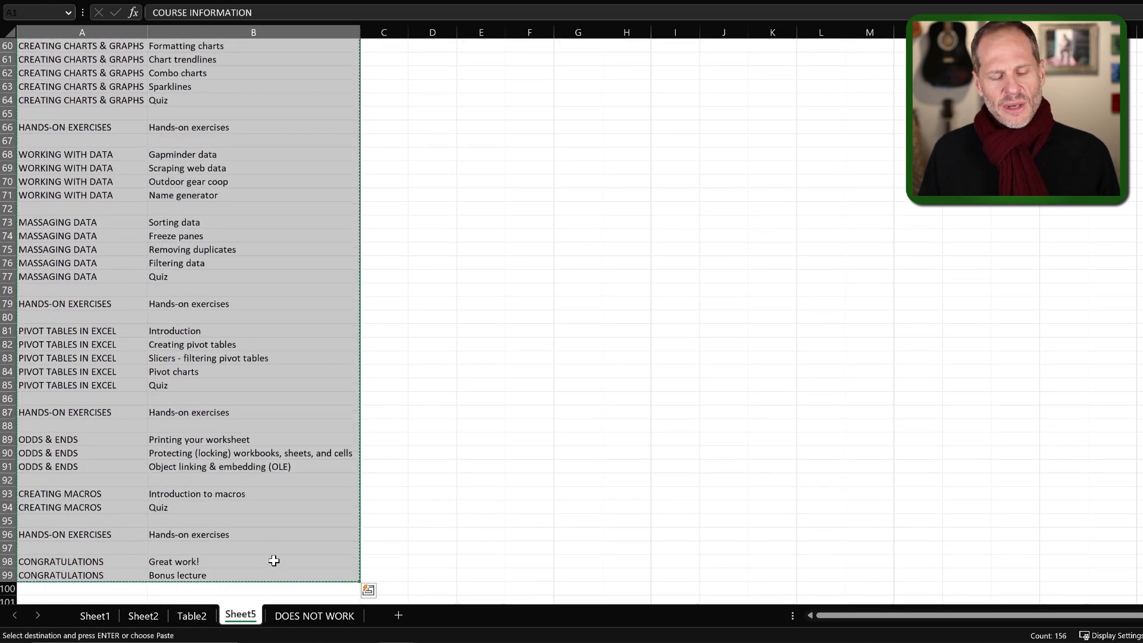
# Paste the copied list into the LIVE sheet in Google Sheets starting at B3, and check the pasted rows against the video numbers.
pyautogui.hotkey('alt', 'Tab')
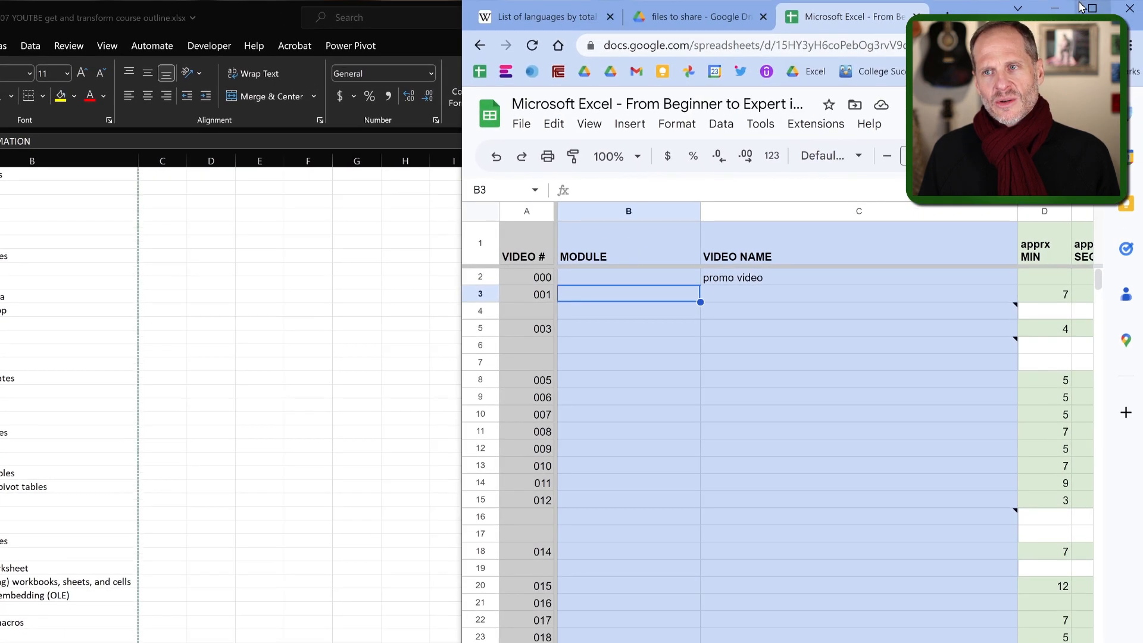
pyautogui.click(1089, 9)
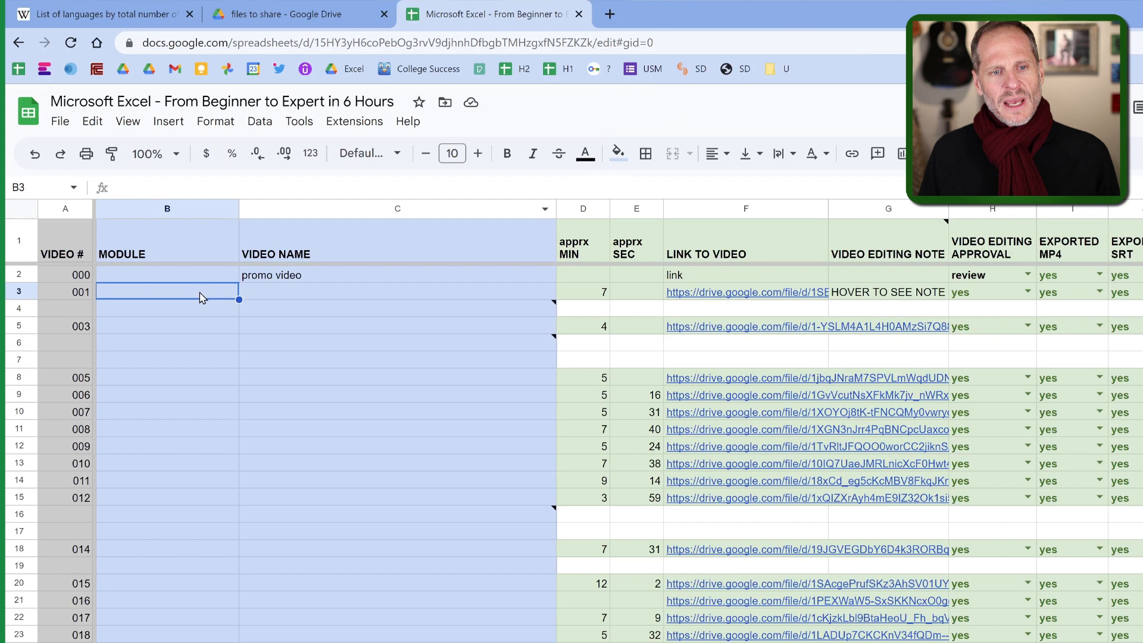
pyautogui.hotkey('ctrl', 'v')
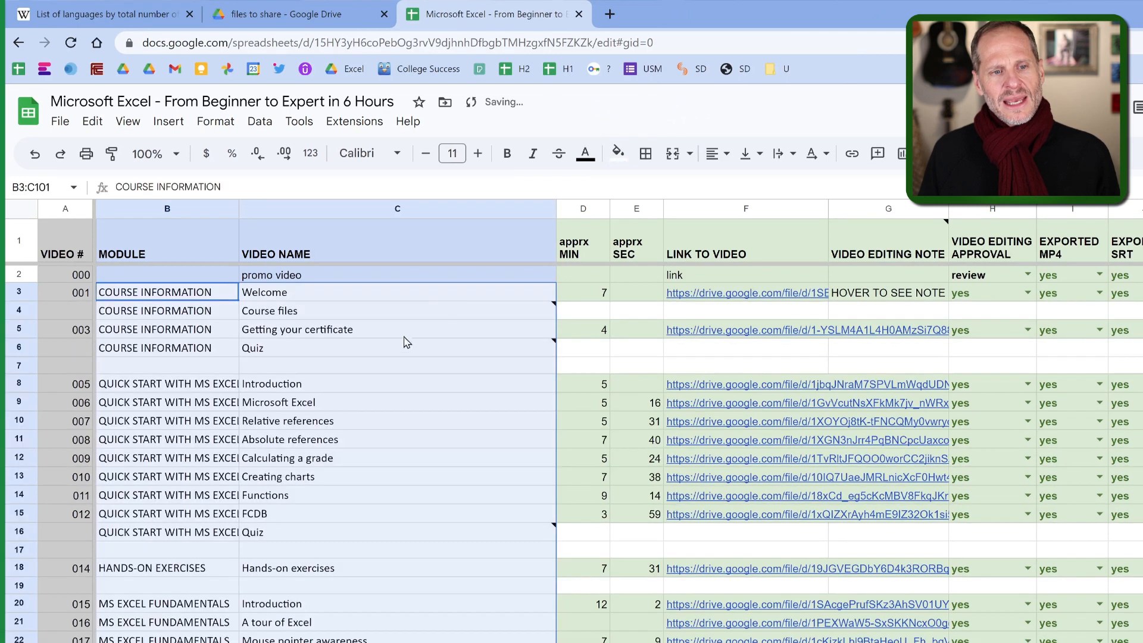
pyautogui.scroll(-20, 220, 457)
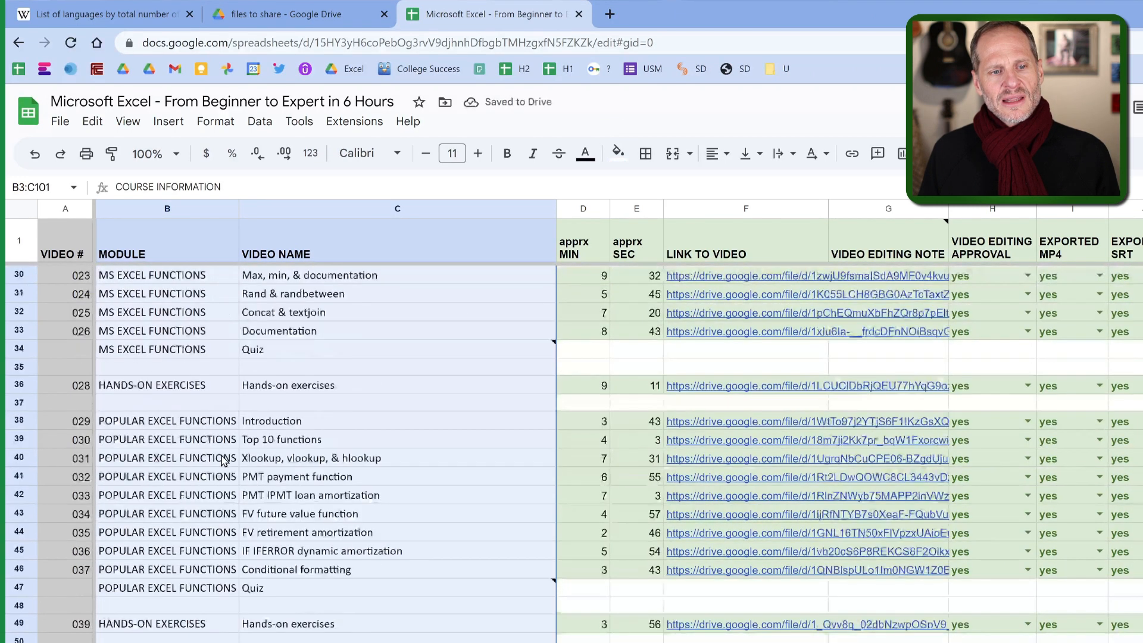
pyautogui.scroll(-6, 222, 459)
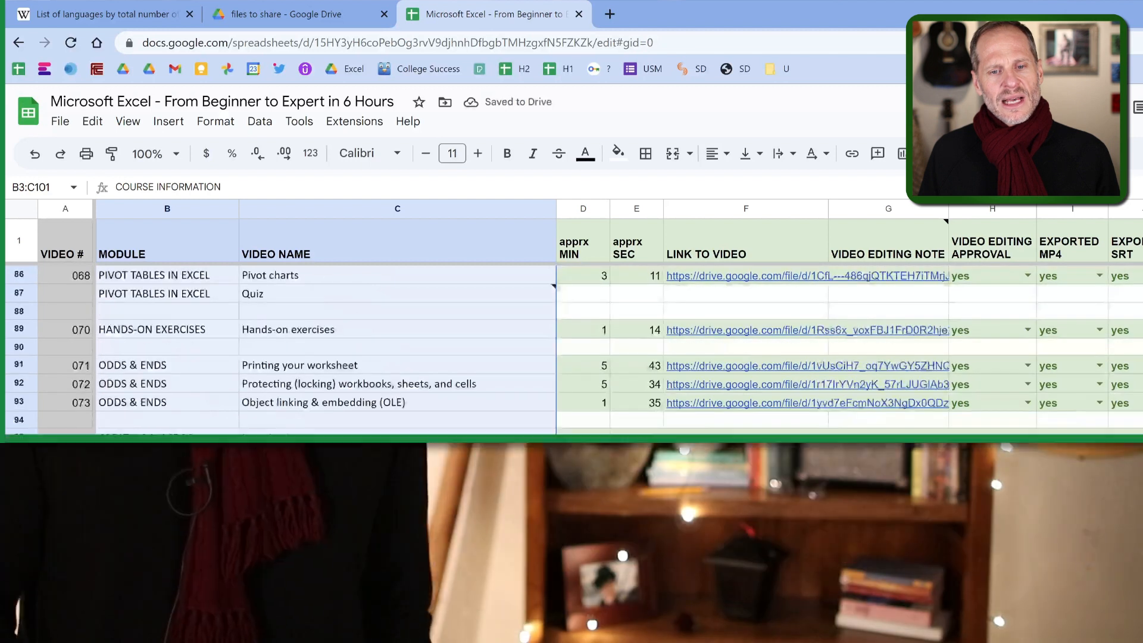